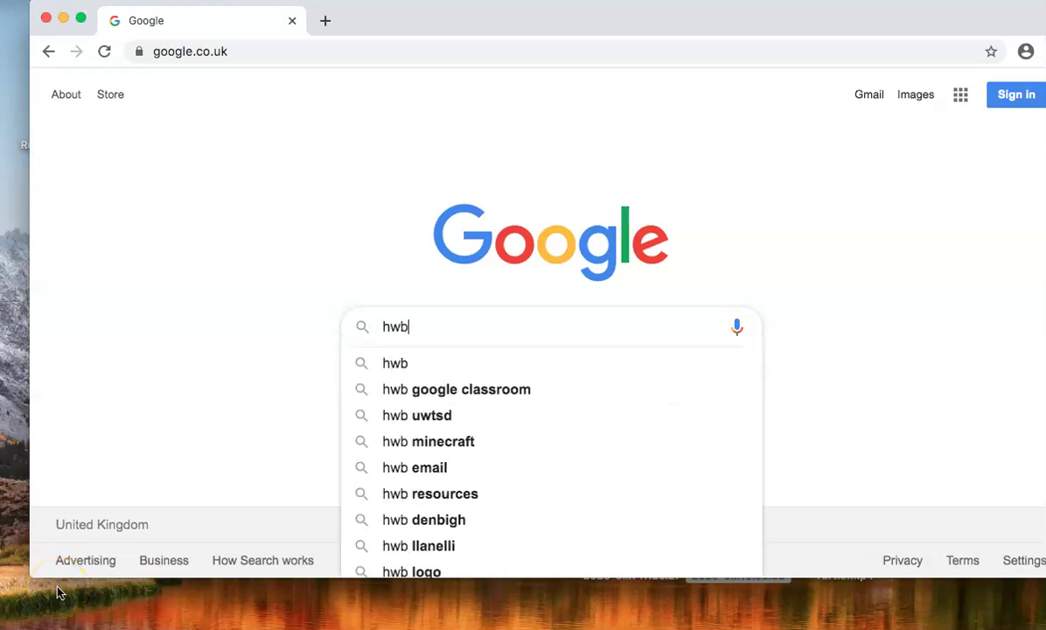
- Find the Hwb website through a Google search for 'hwb' and go to its login page
key("Return")
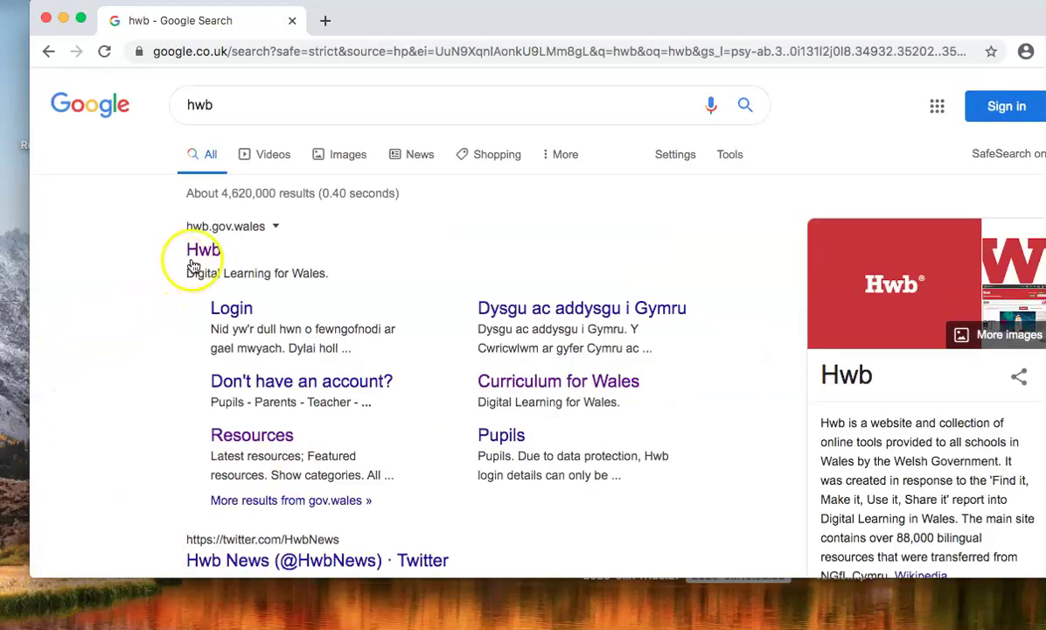
left_click(196, 259)
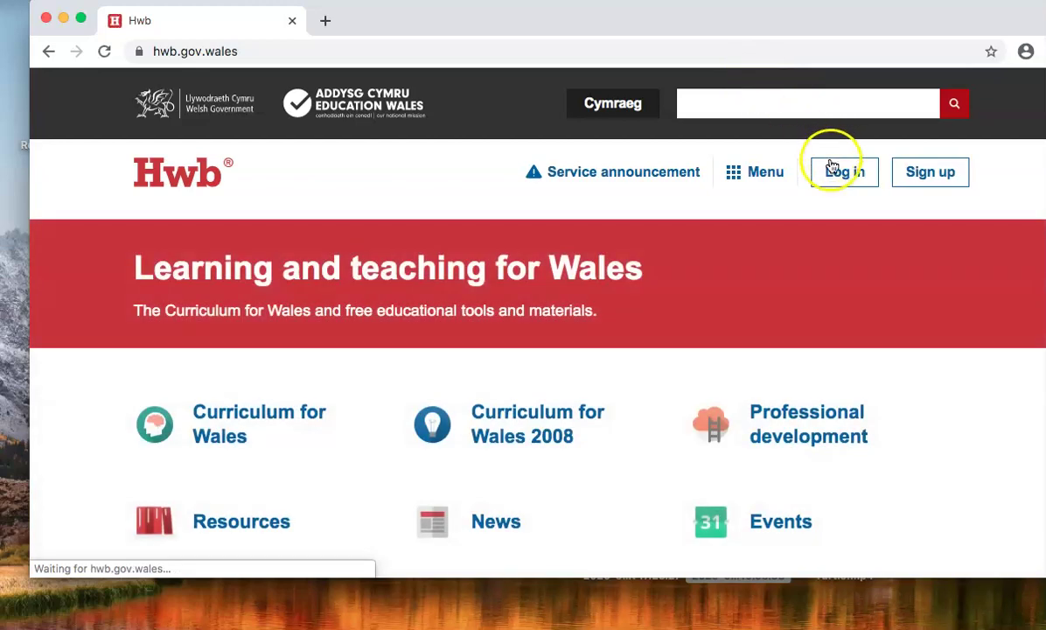
left_click(845, 173)
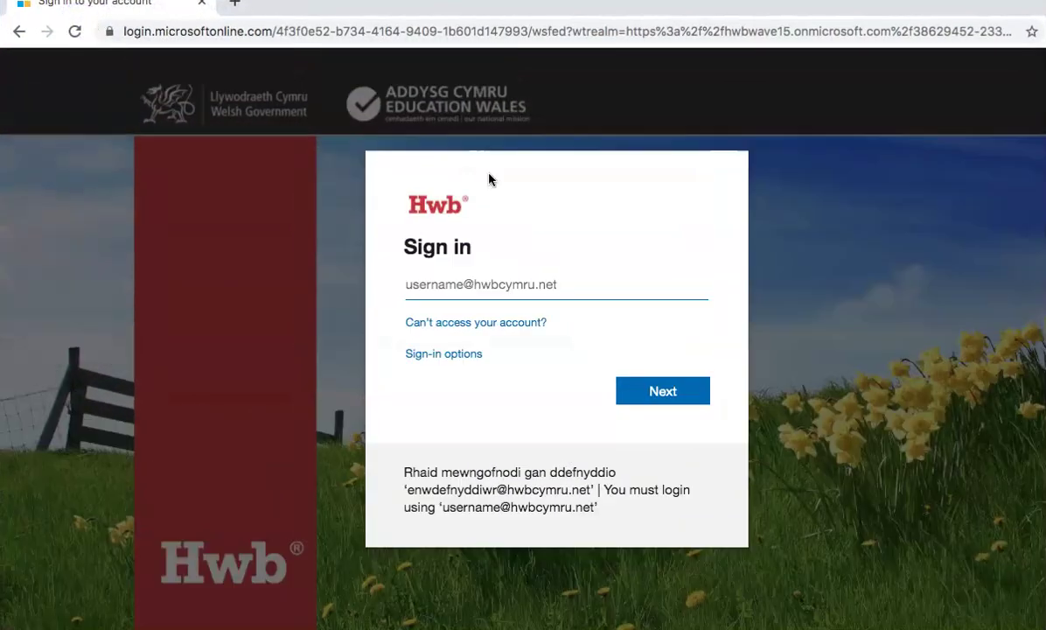
- Sign in to Hwb with the school account's username and password
left_click(441, 275)
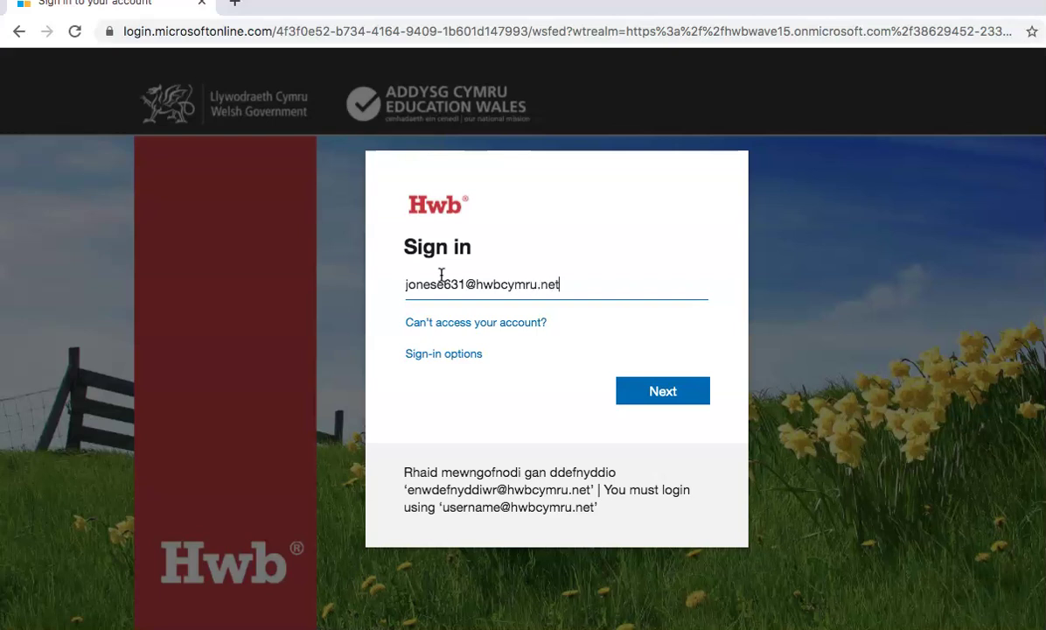
key("Return")
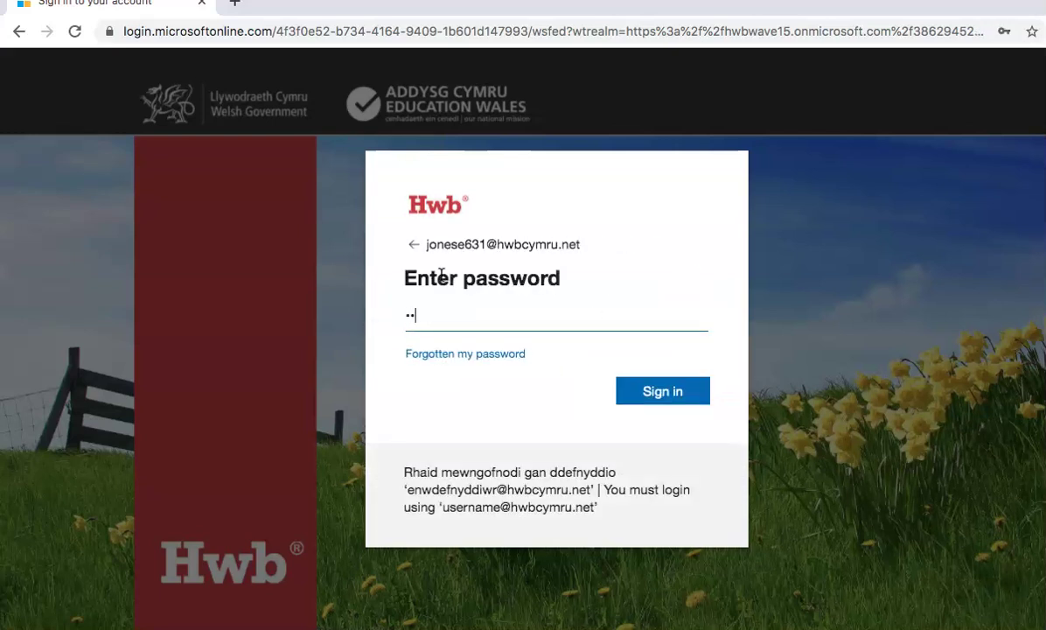
key("Return")
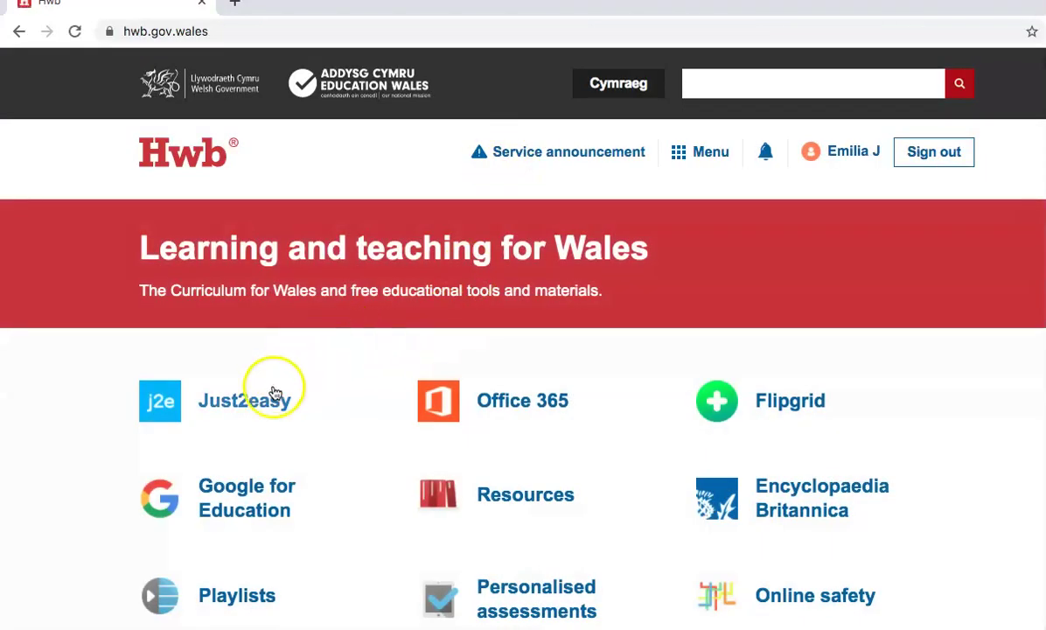
- Launch Just2easy JIT5 from Hwb and load the minibeasts pictogram template
left_click(253, 408)
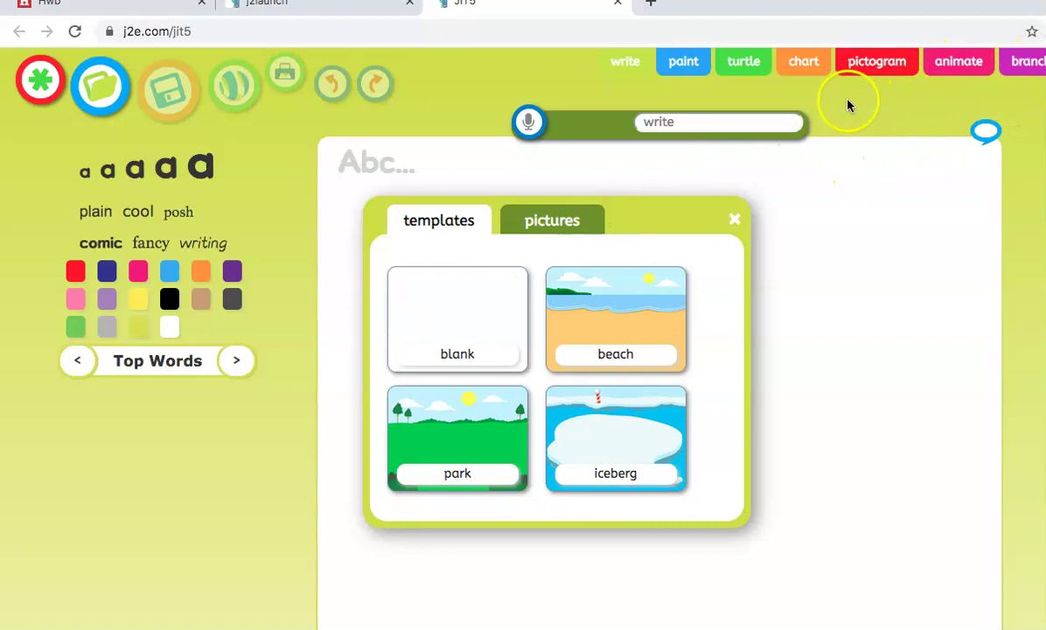
left_click(864, 77)
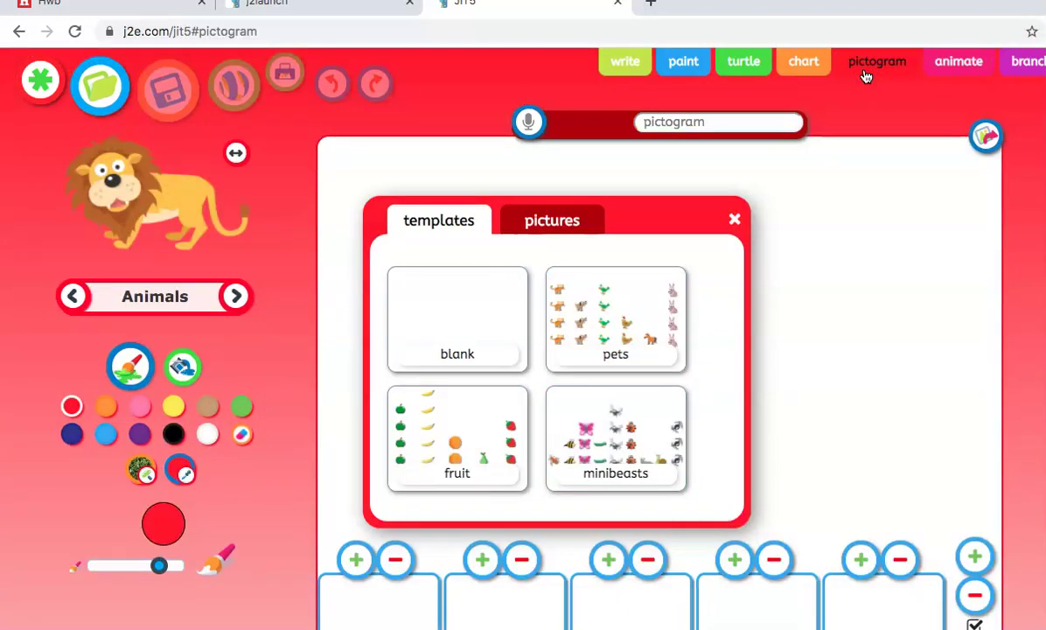
scroll(634, 398, "down", 2)
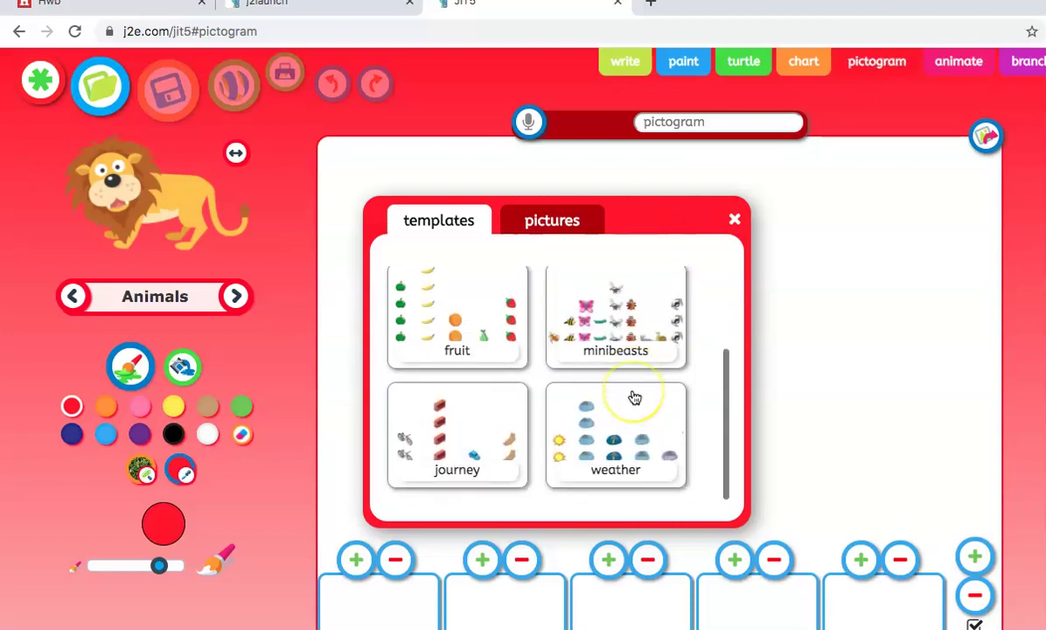
scroll(631, 397, "up", 2)
left_click(623, 426)
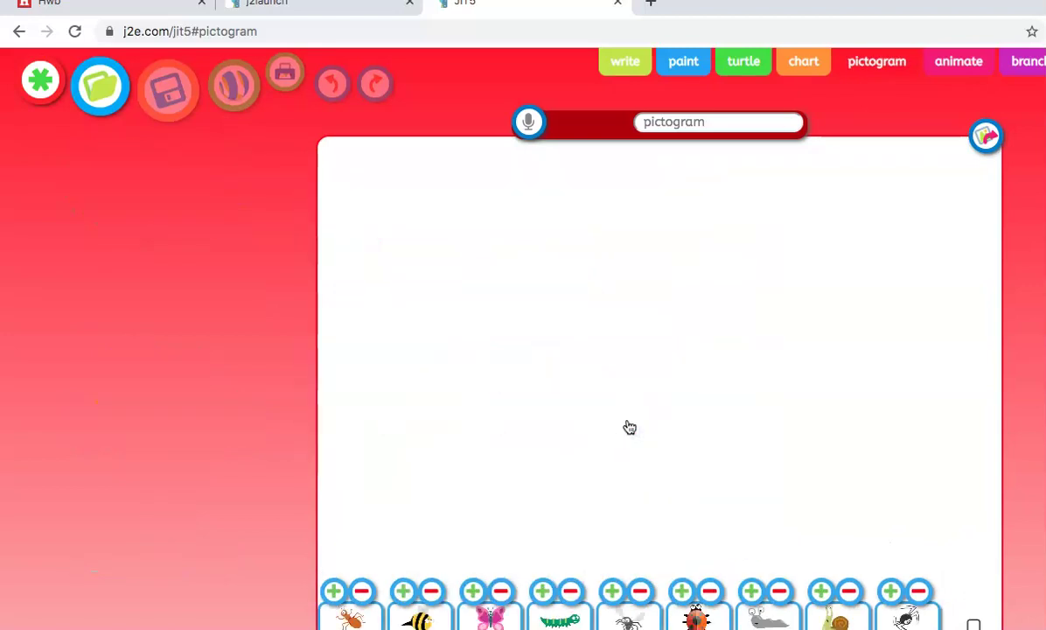
- Add spiders to the spider column and title the pictogram 'Minibeast'
left_click(614, 592)
left_click(615, 593)
left_click(614, 593)
left_click(614, 592)
left_click(614, 593)
left_click(615, 593)
left_click(614, 593)
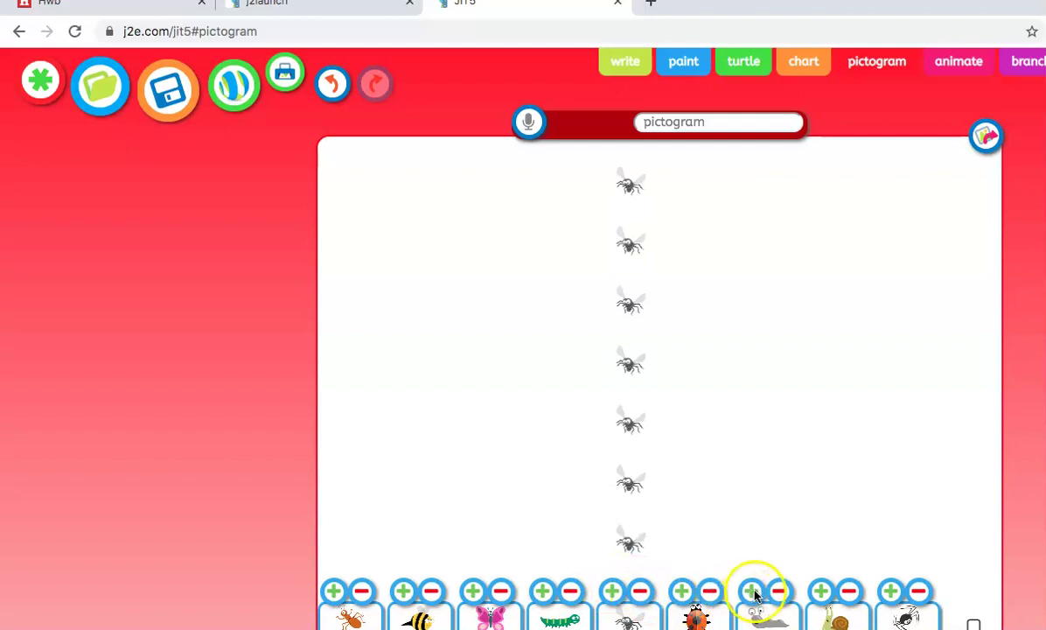
left_click(678, 114)
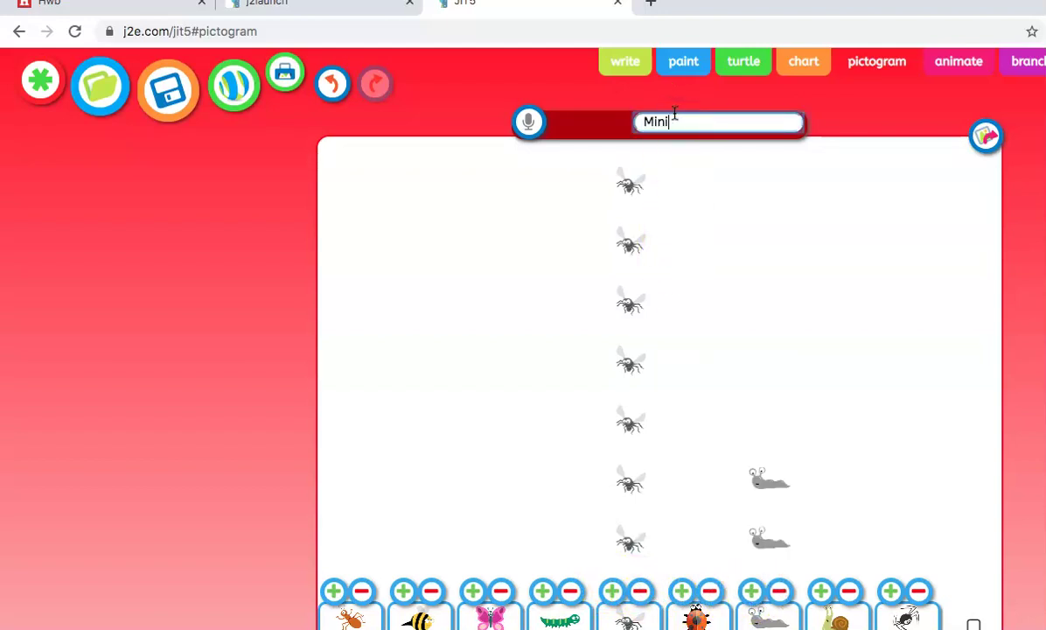
- Record a short voice clip for the pictogram, accept it and play it back
left_click(528, 121)
left_click(587, 218)
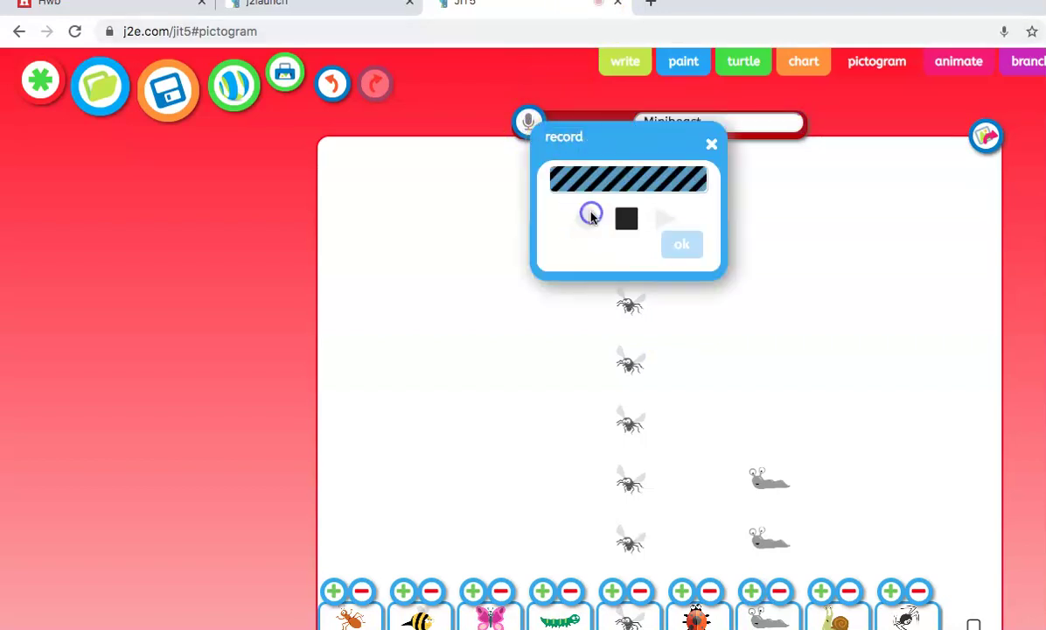
left_click(624, 221)
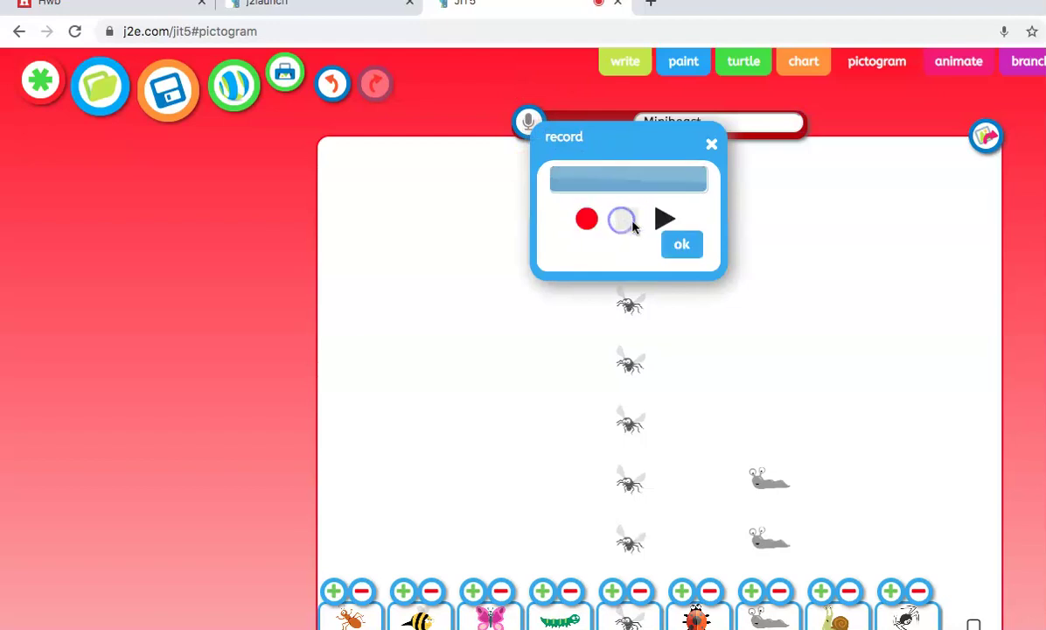
left_click(681, 244)
left_click(566, 122)
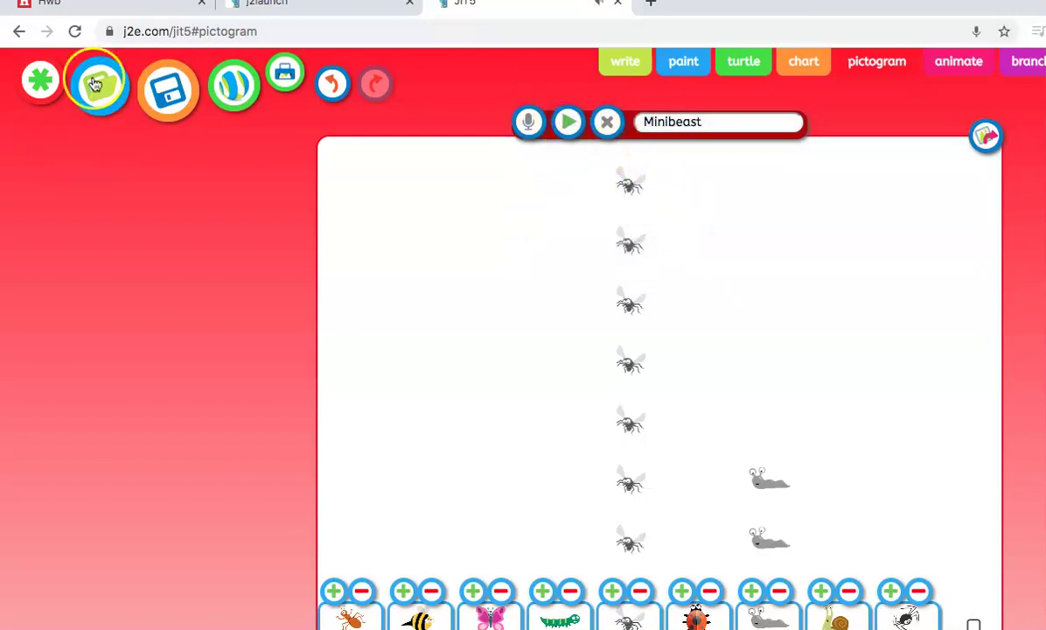
- Start a new blank pictogram, discarding the current one
left_click(39, 80)
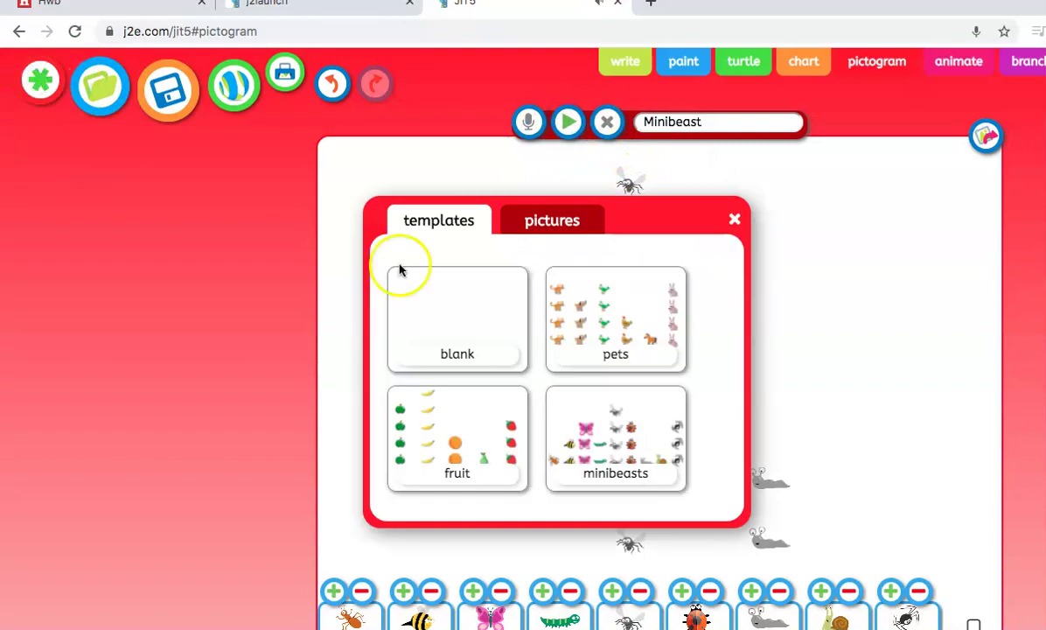
left_click(463, 312)
left_click(675, 397)
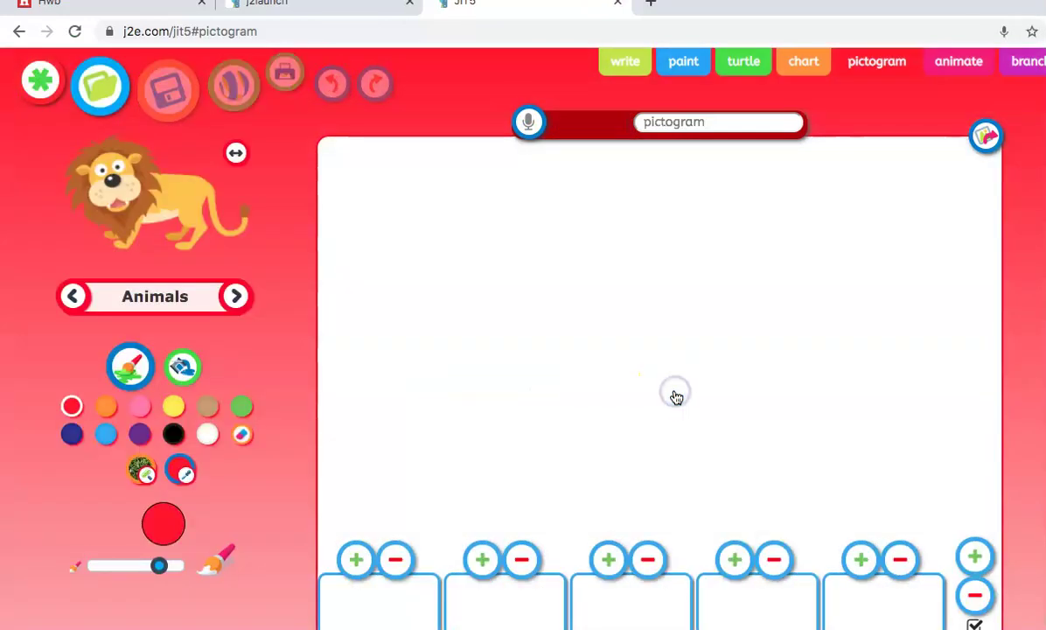
- Search the web stamps for 'football' and choose the first football picture
left_click(140, 296)
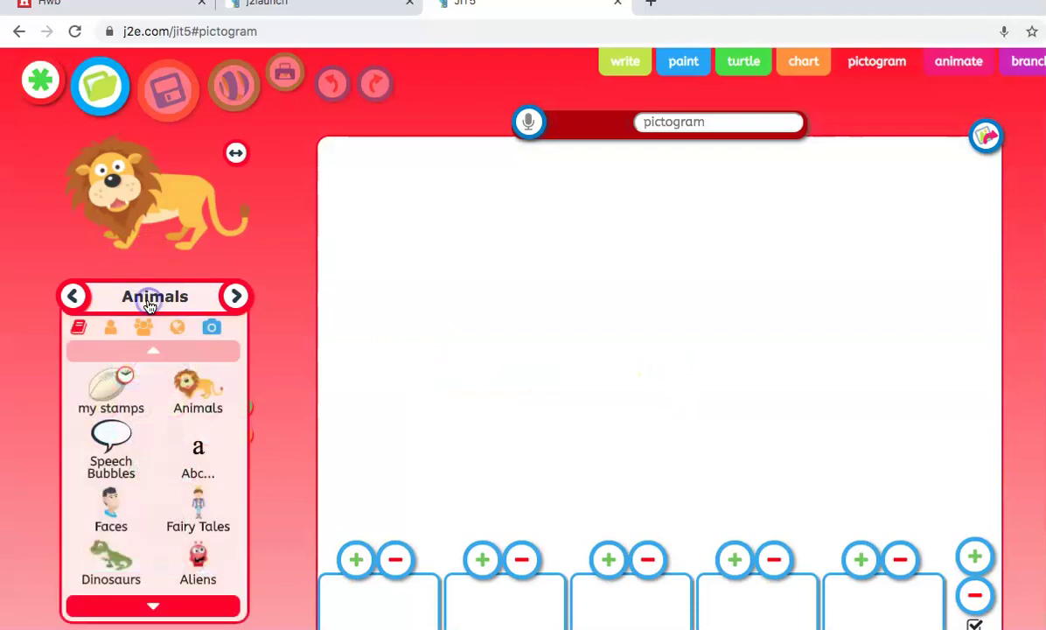
left_click(152, 607)
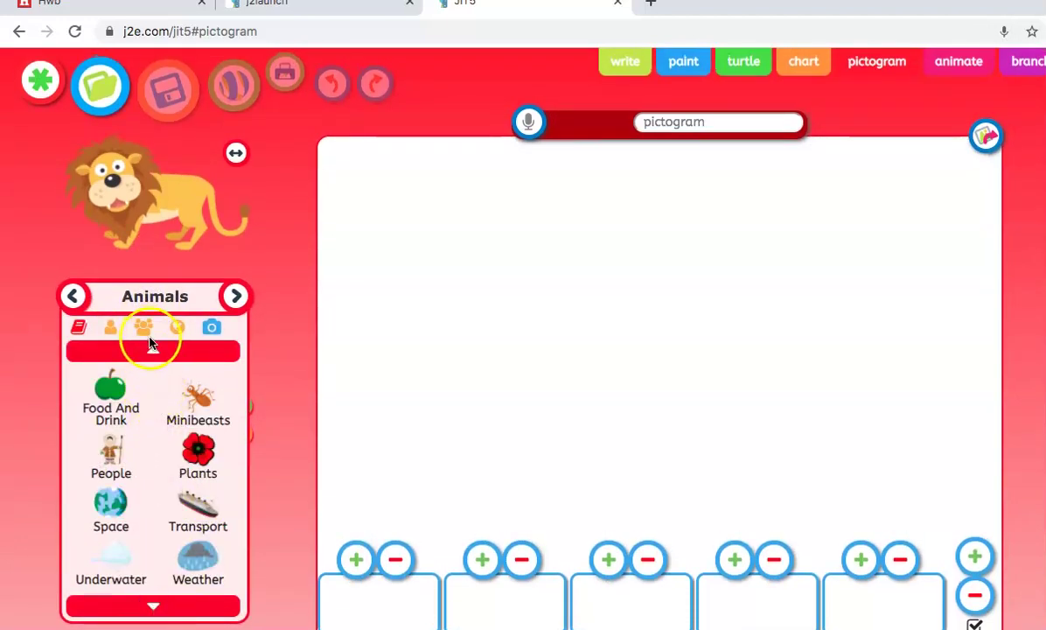
left_click(150, 347)
left_click(179, 324)
left_click(127, 362)
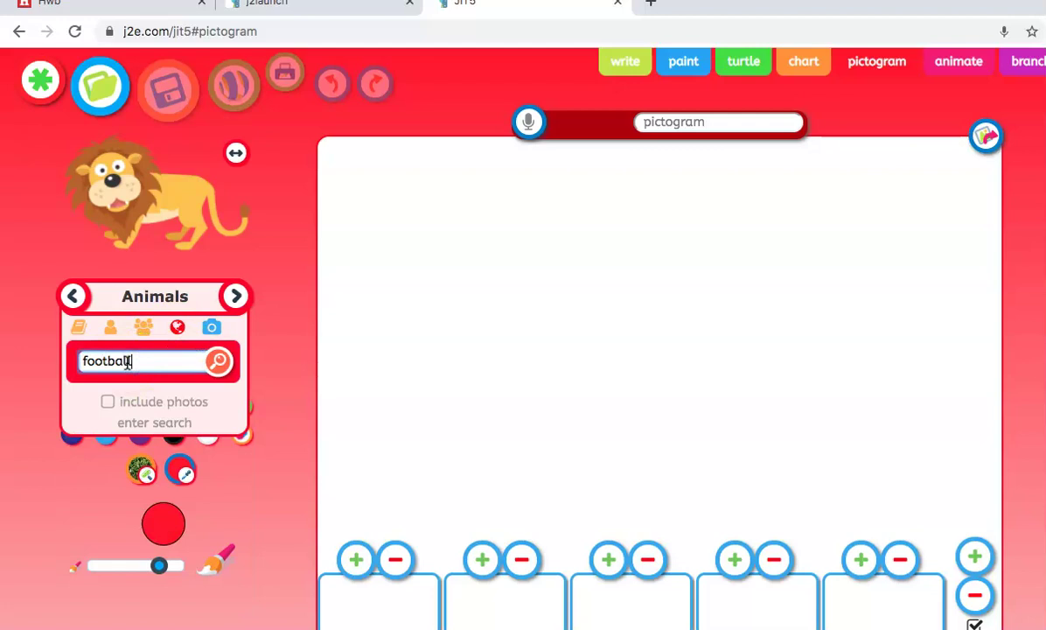
type("football")
key("Return")
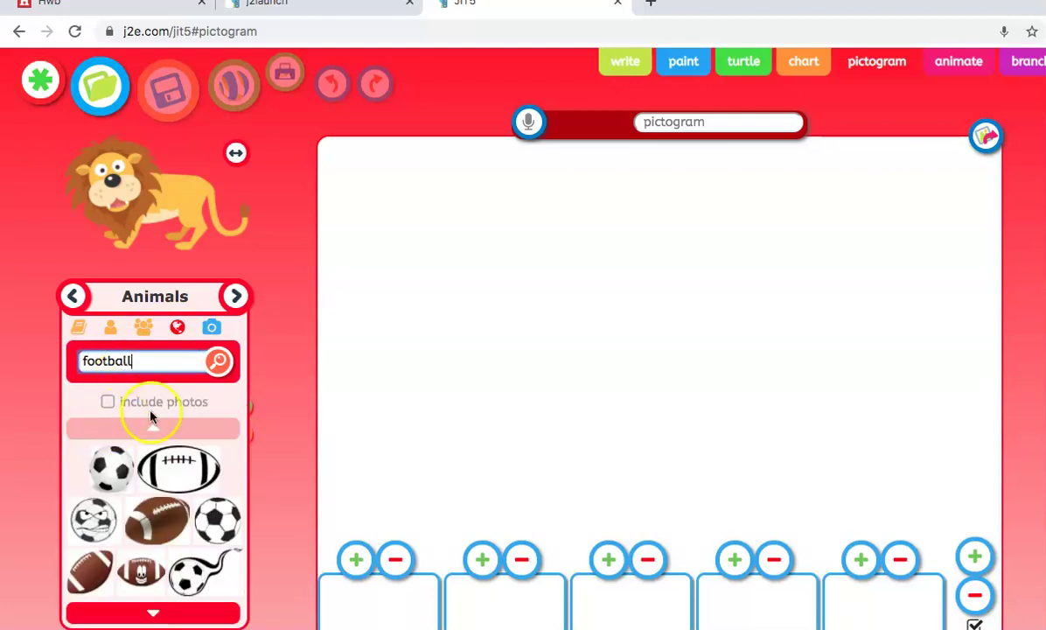
left_click(127, 457)
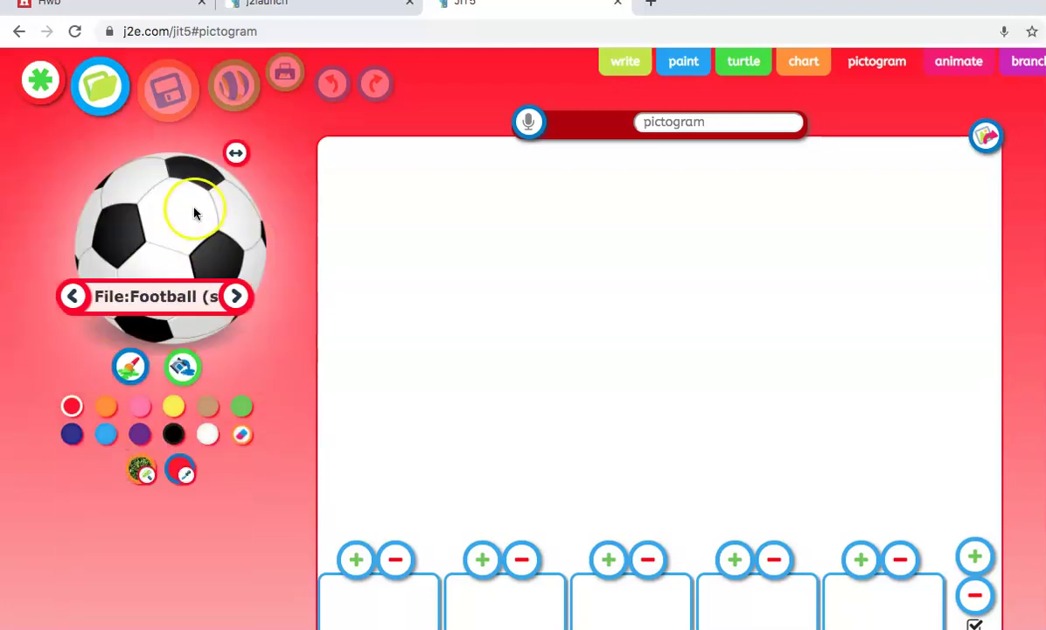
- Fill the first pictogram column with a stack of footballs
mouse_move(186, 216)
left_mouse_down()
mouse_move(278, 356)
mouse_move(378, 547)
mouse_move(388, 590)
mouse_move(376, 599)
left_mouse_up()
left_click(361, 562)
left_click(360, 562)
left_click(357, 562)
left_click(357, 562)
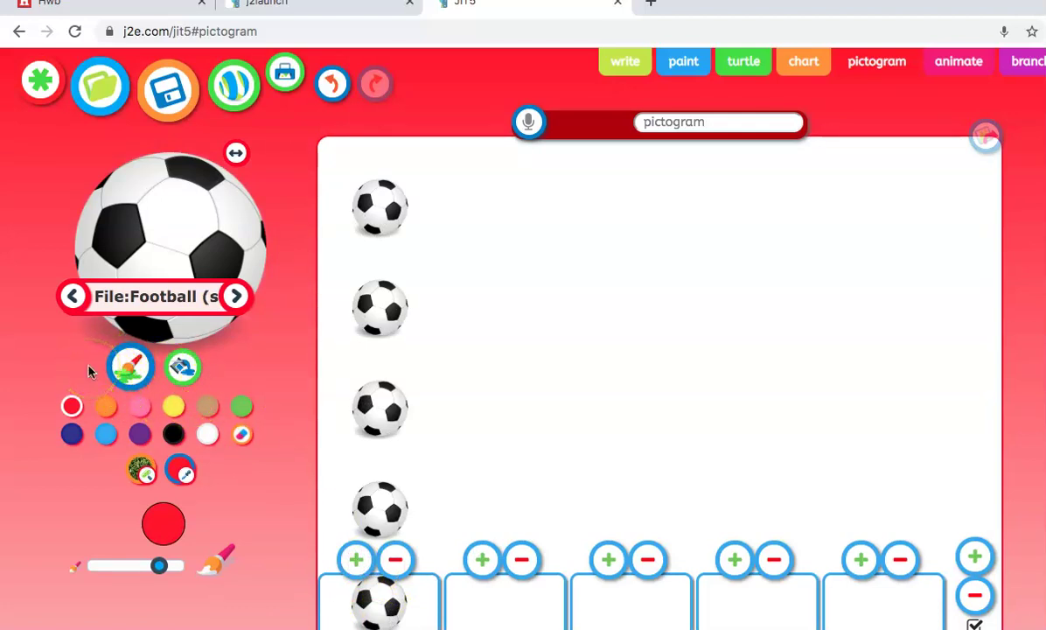
- Set the paint colour to pink and leave the football stamp mirrored
left_click(107, 407)
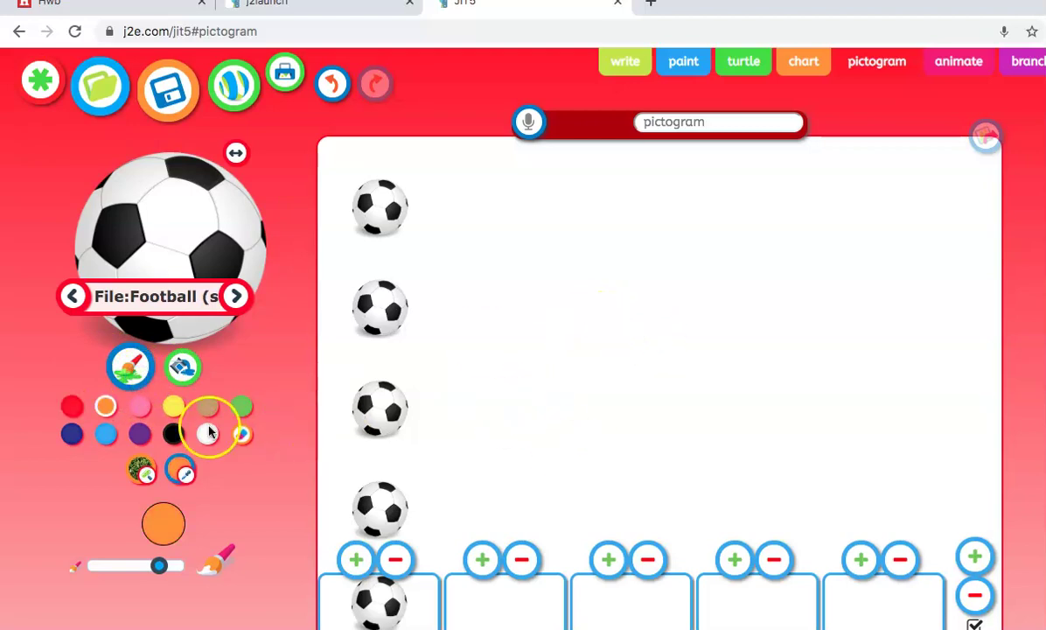
left_click(140, 409)
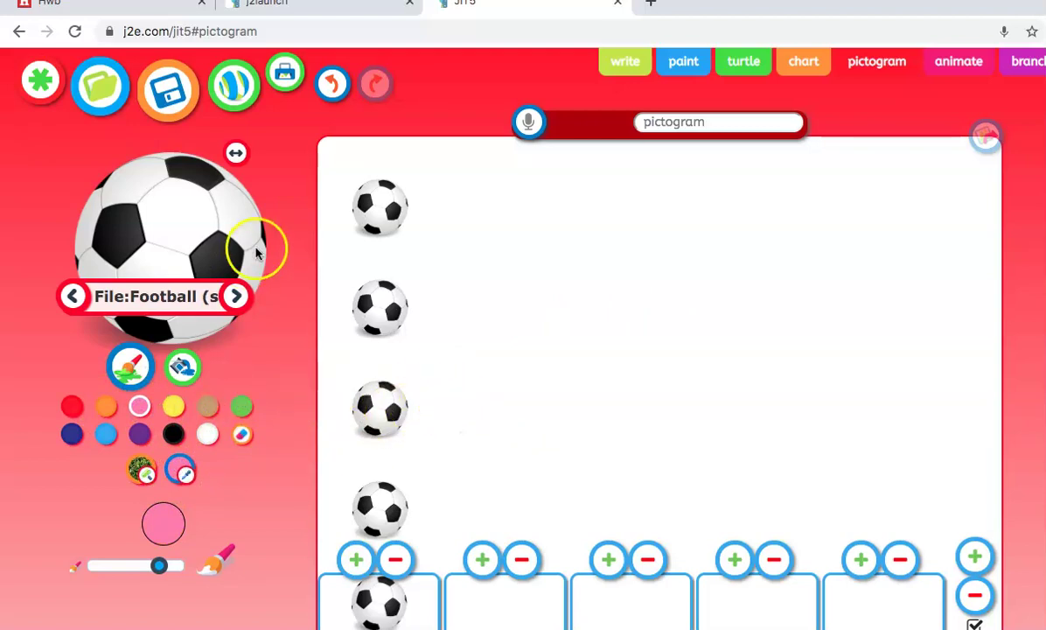
left_click(237, 152)
left_click(237, 151)
left_click(237, 152)
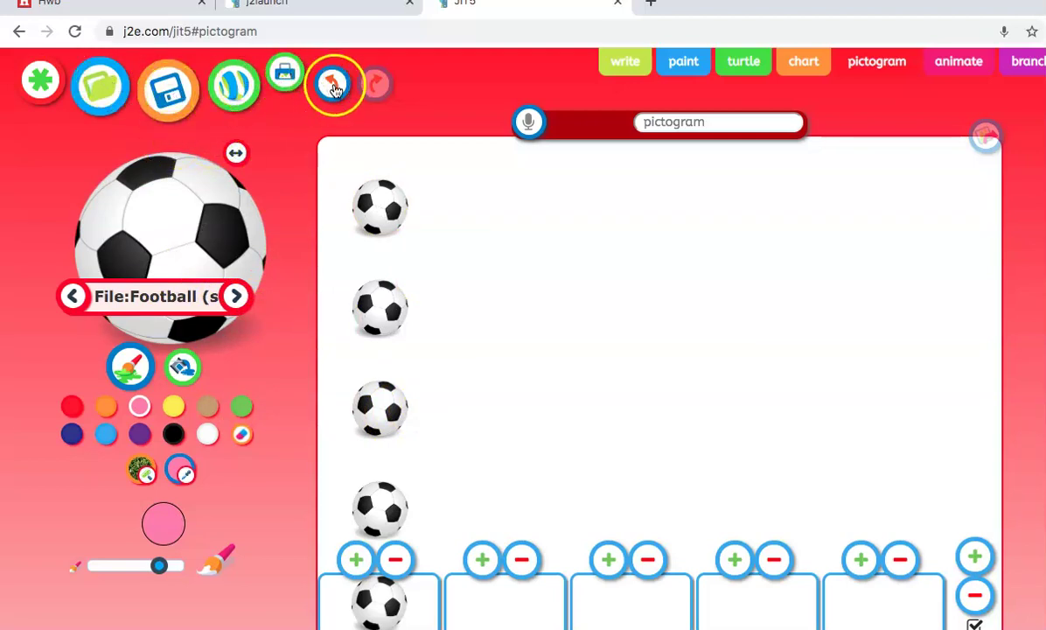
- Start an animation using the park scene as the background
left_click(950, 65)
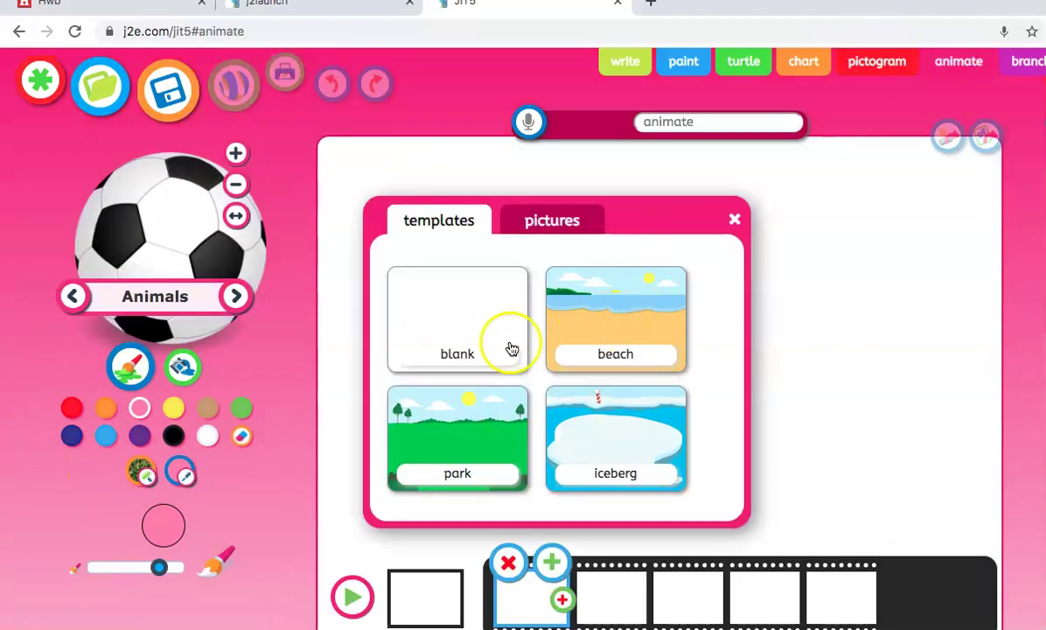
left_click(550, 222)
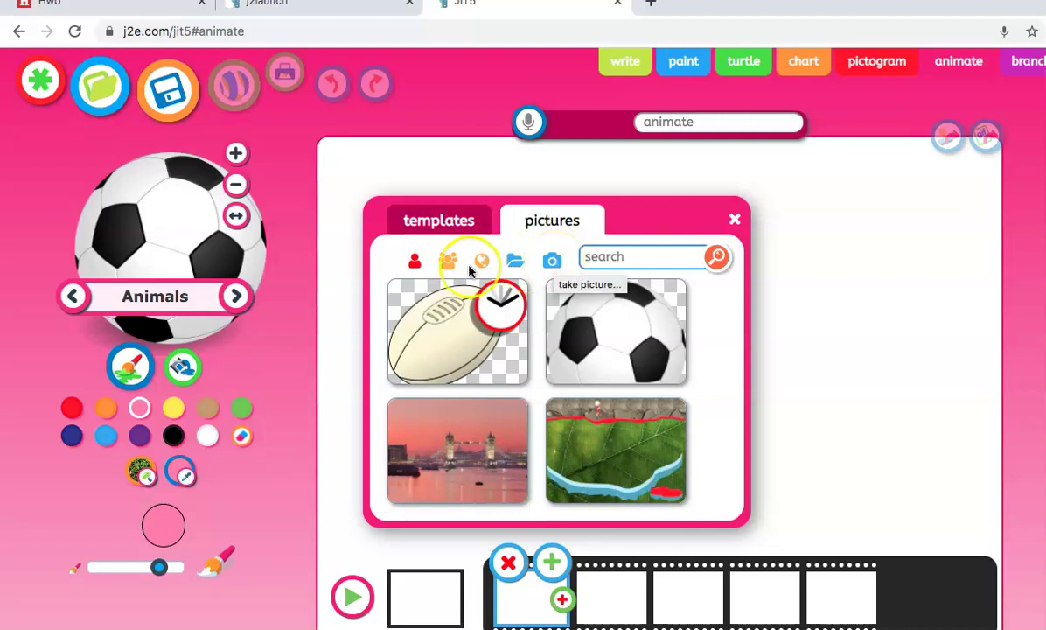
left_click(421, 225)
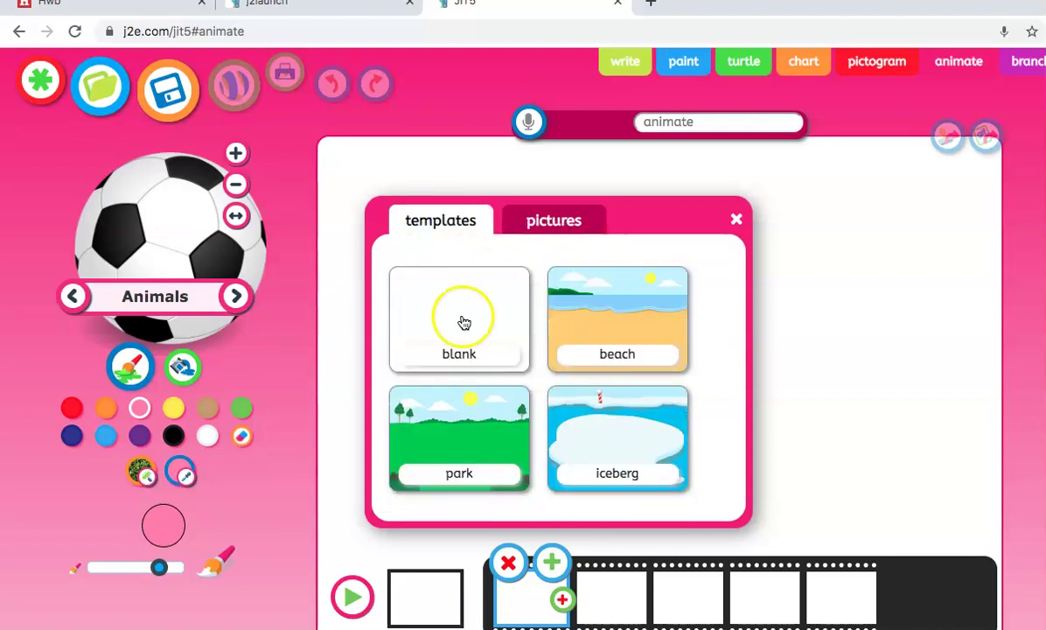
left_click(454, 432)
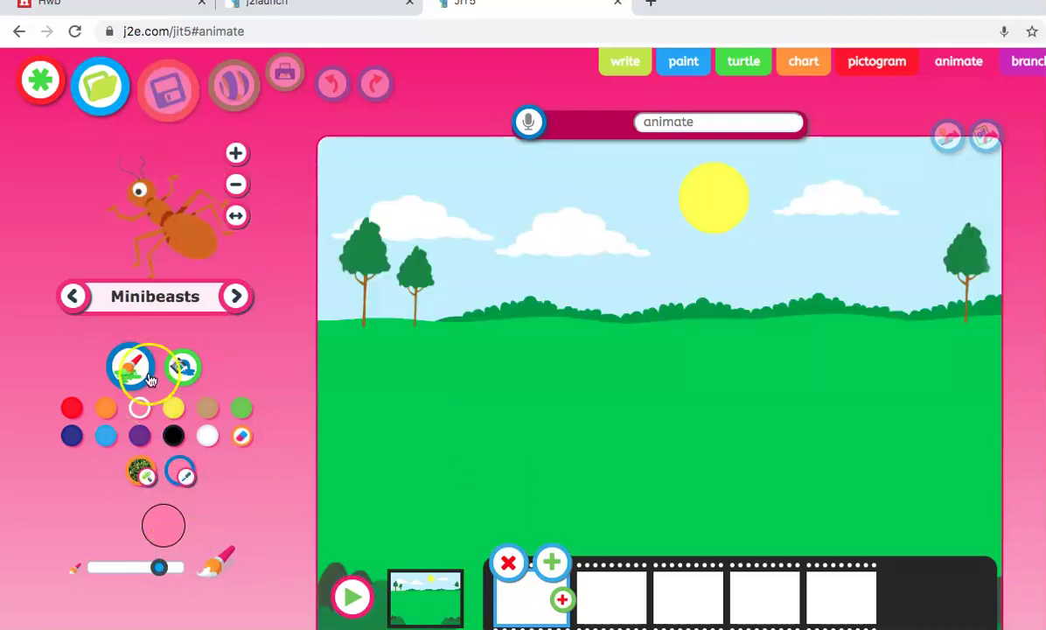
- Pick the aardvark from the Animals stickers, resize it and flip it to face right
left_click(160, 300)
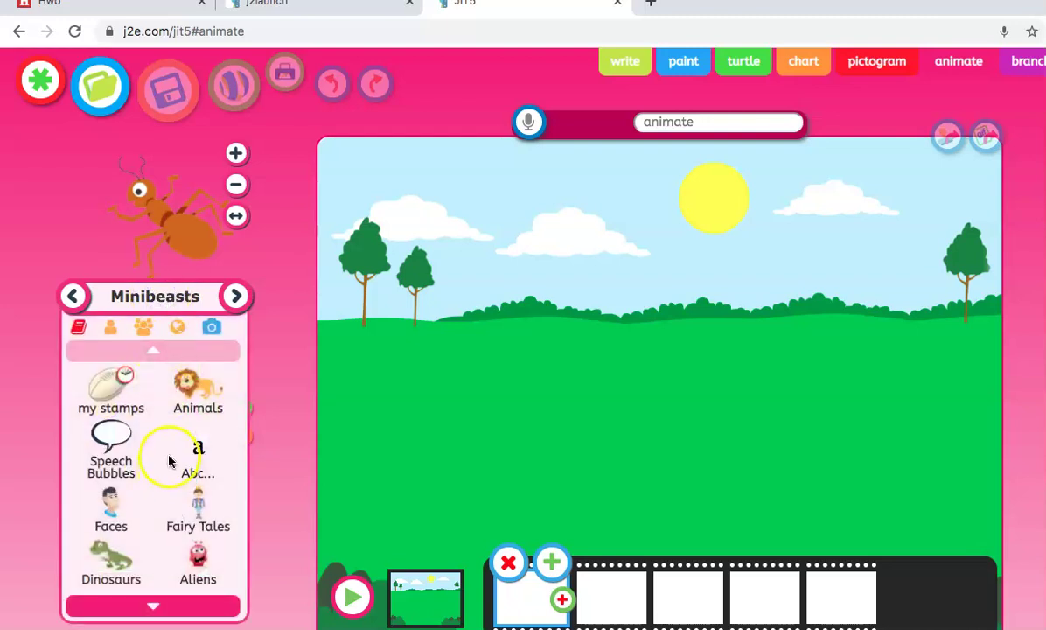
left_click(201, 390)
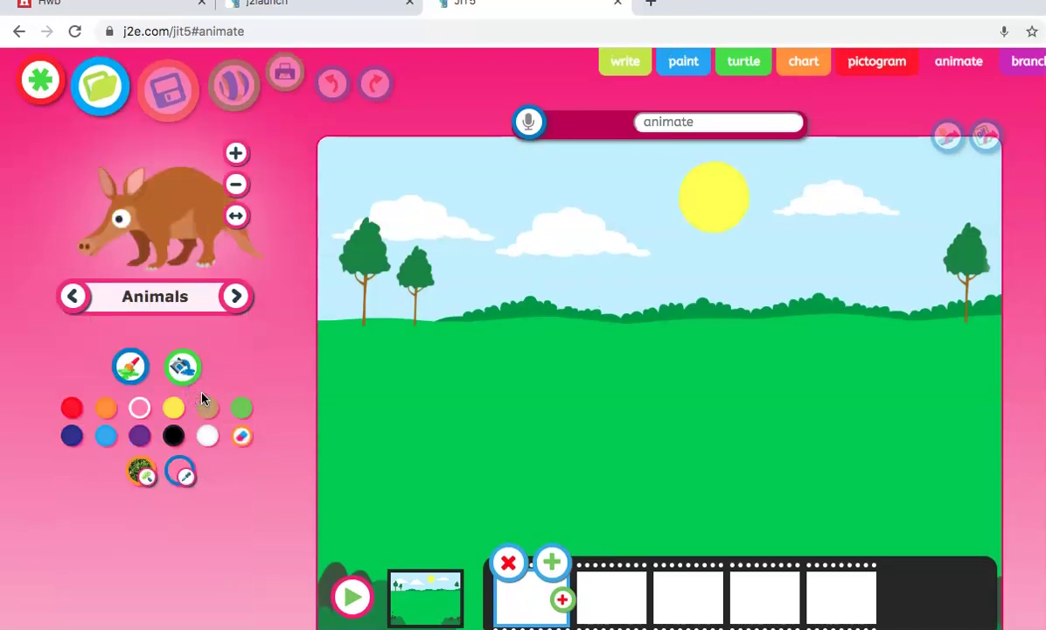
left_click(235, 155)
left_click(236, 183)
left_click(236, 216)
- Stamp the aardvark in the field on frame 1, moving it up and right on frames 2 and 3
left_click_drag(162, 223, 558, 604)
left_click(504, 432)
left_click(551, 561)
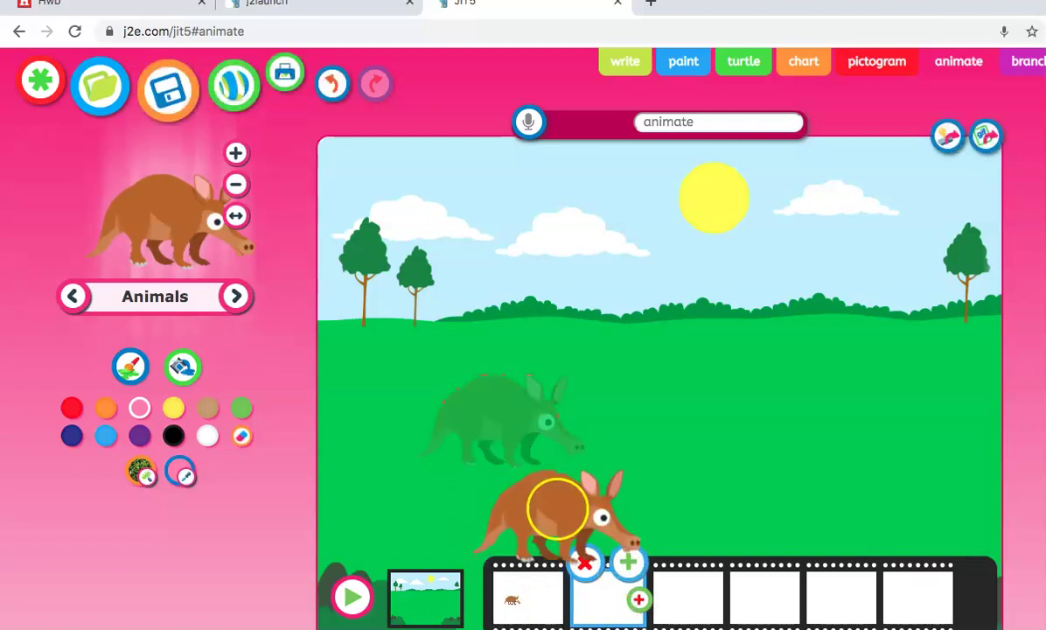
left_click_drag(555, 495, 604, 595)
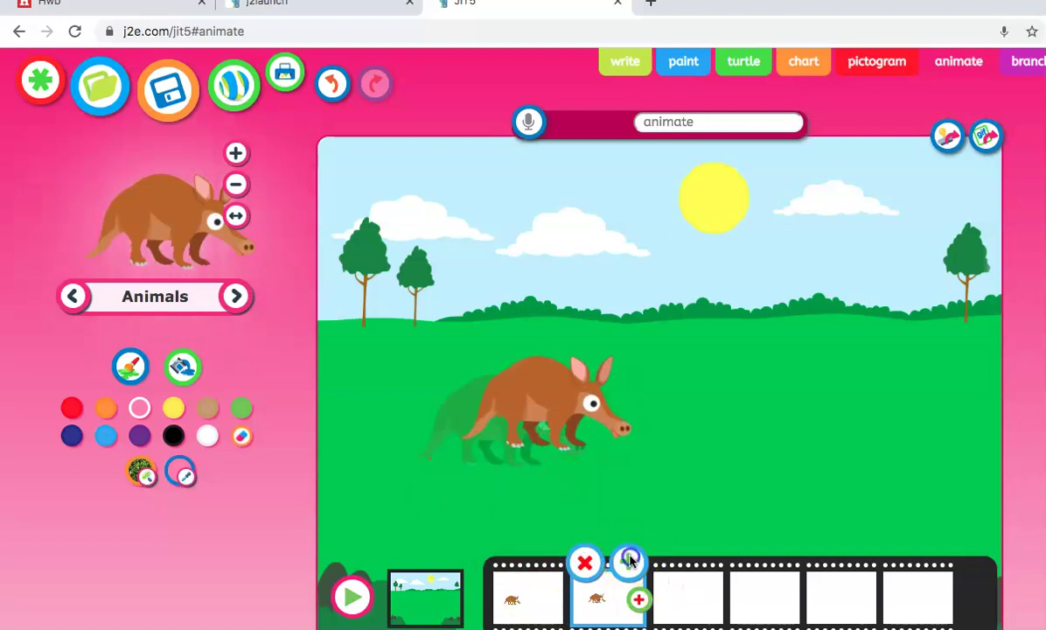
left_click(630, 560)
left_click_drag(552, 415, 628, 358)
- Continue the aardvark's path across frames 4 to 6 and browse to the next animal stamp
left_click(702, 560)
left_click(782, 560)
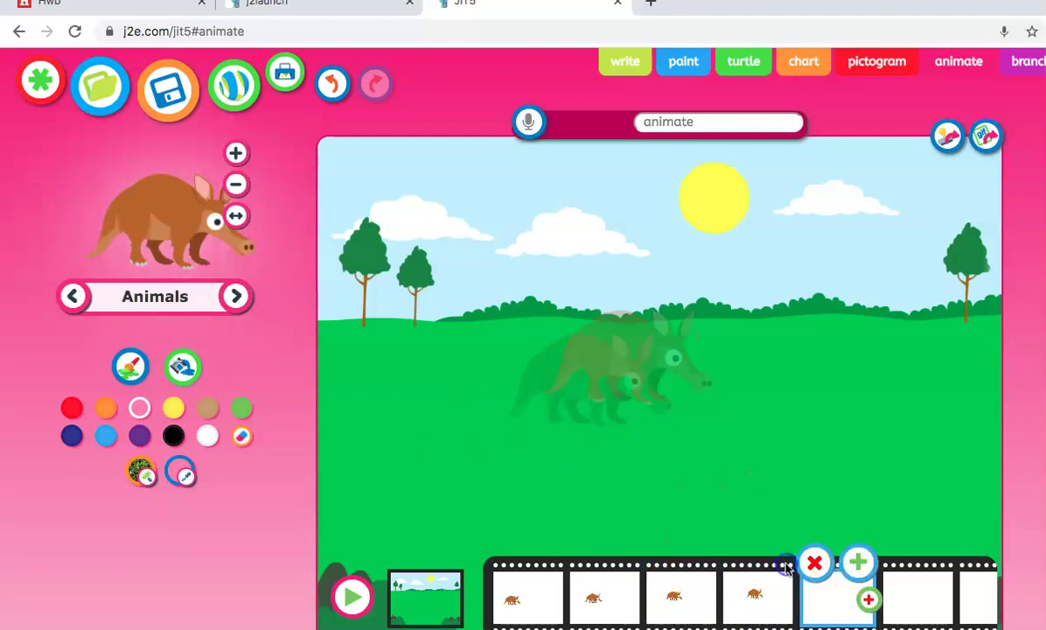
left_click_drag(701, 320, 669, 329)
left_click(841, 525)
left_click(858, 561)
left_click(727, 302)
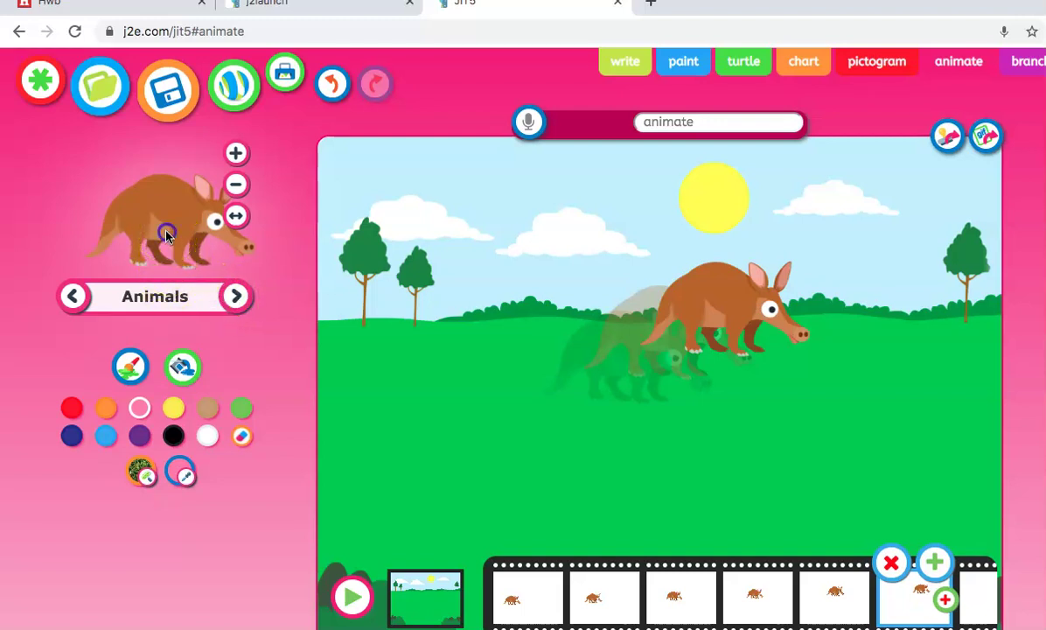
left_click(200, 298)
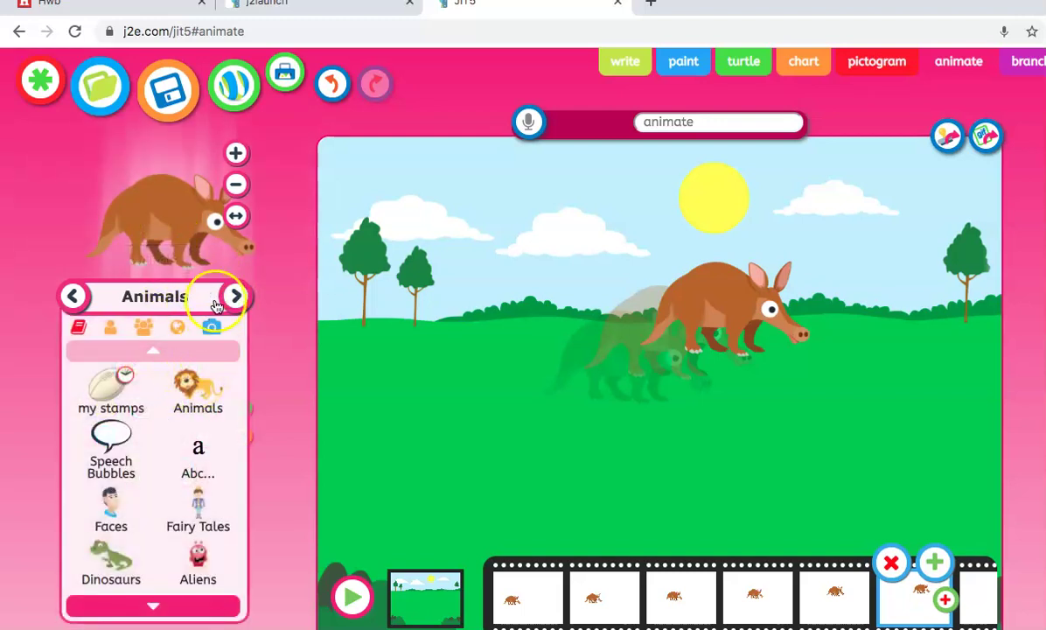
left_click(234, 296)
- Add a badger at the field's lower right on the last frames, play the animation, and open branching
left_click(234, 297)
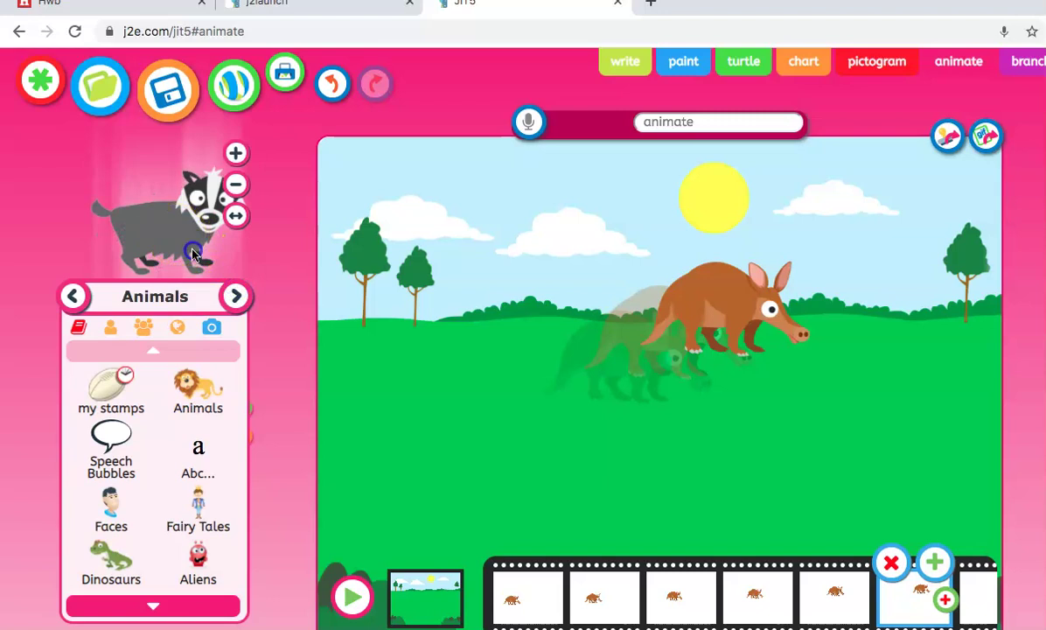
left_click_drag(219, 267, 834, 465)
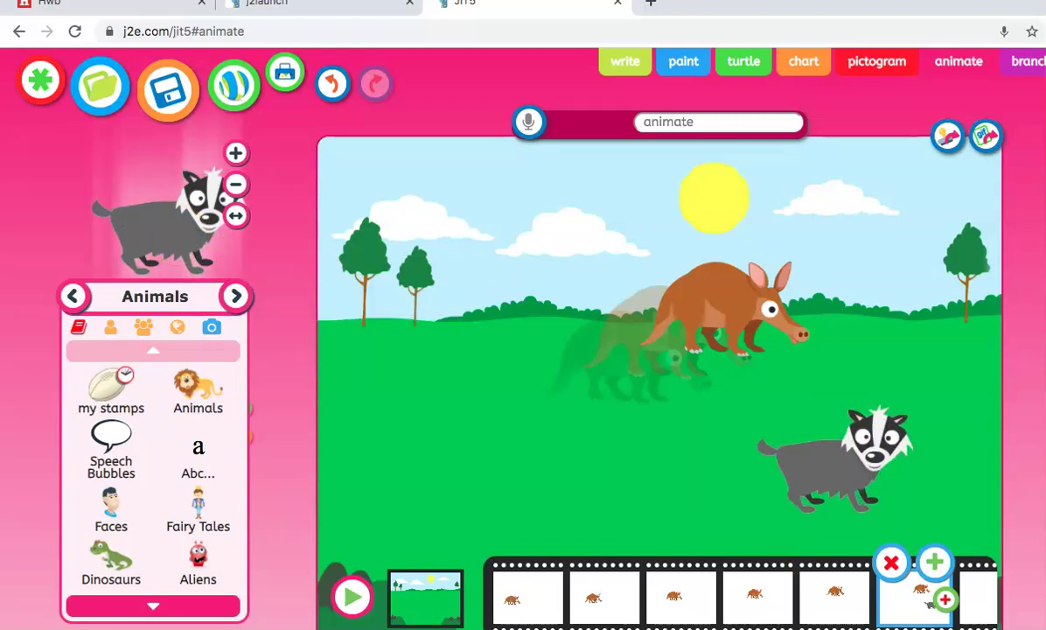
left_click(932, 603)
left_click(935, 562)
left_click(879, 494)
left_click_drag(880, 494, 868, 460)
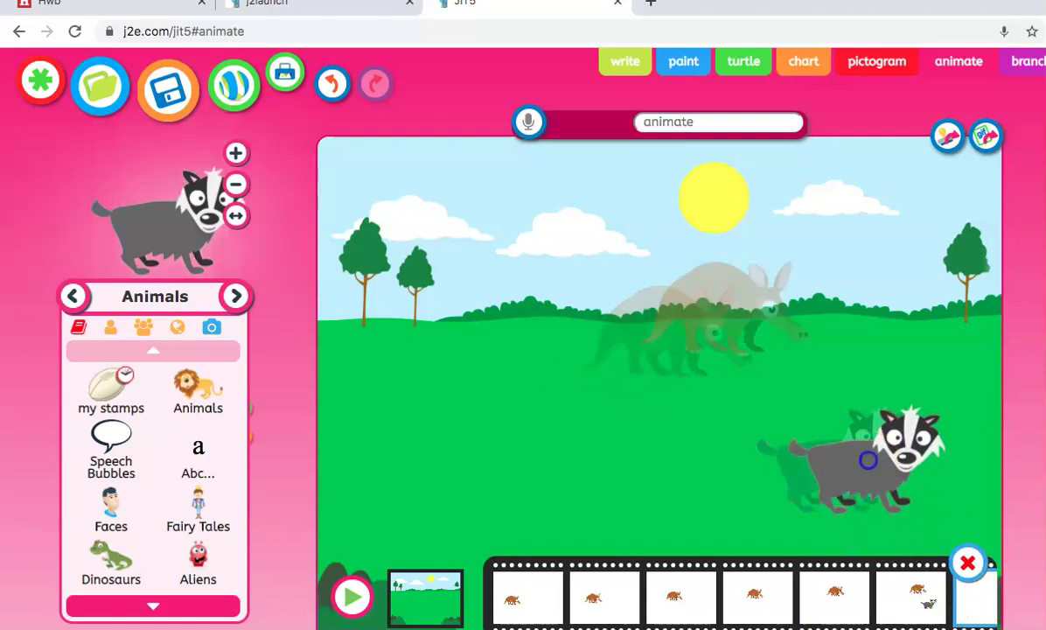
left_click(350, 597)
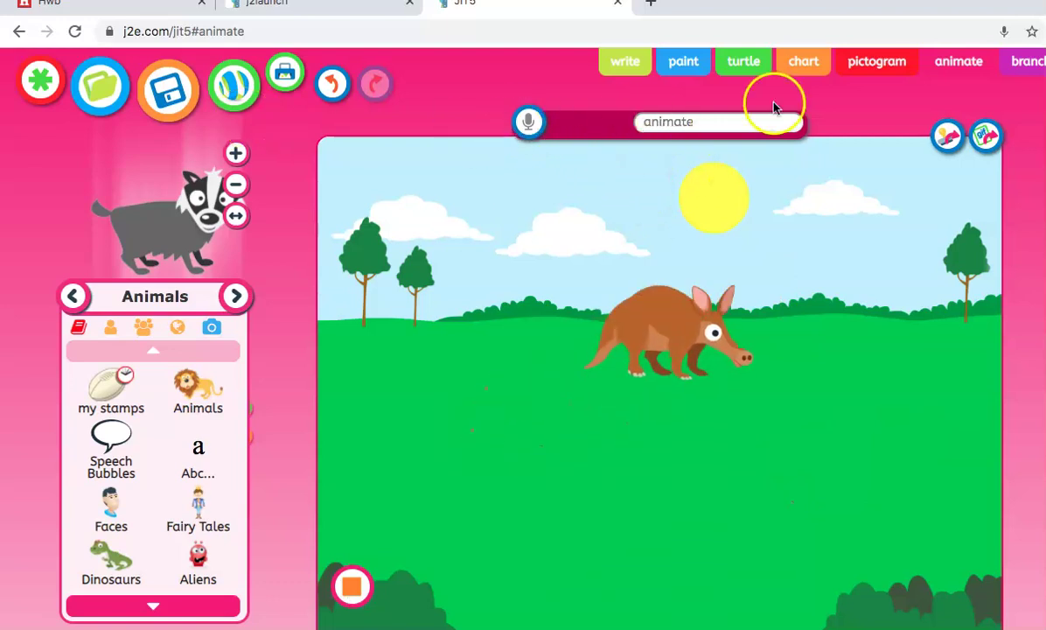
left_click(1028, 63)
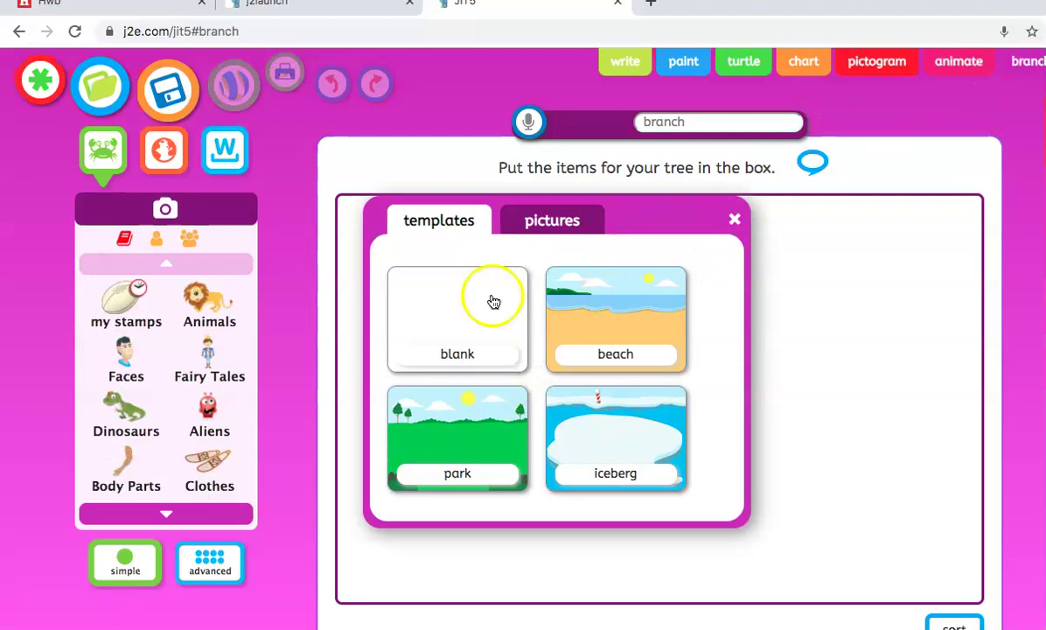
- Choose the iceberg template as the branching tree's background
left_click(554, 223)
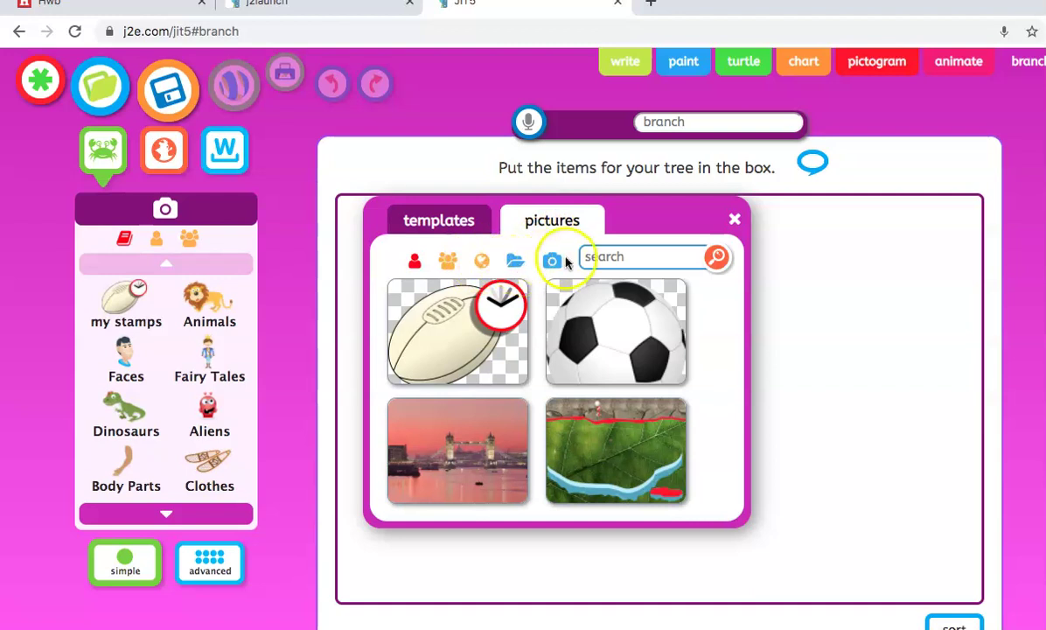
left_click(452, 225)
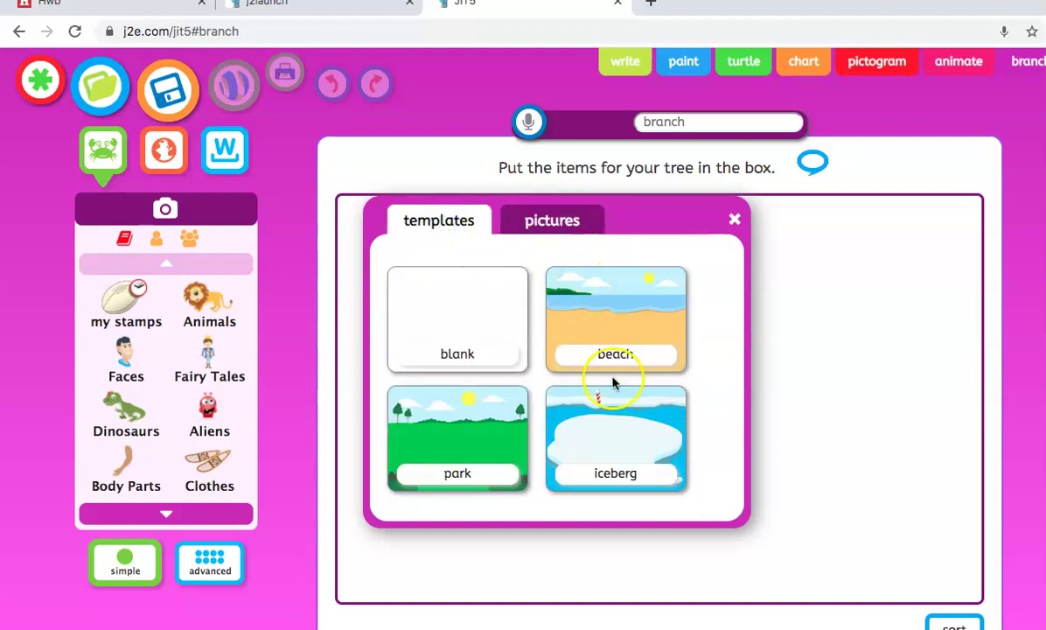
left_click(606, 439)
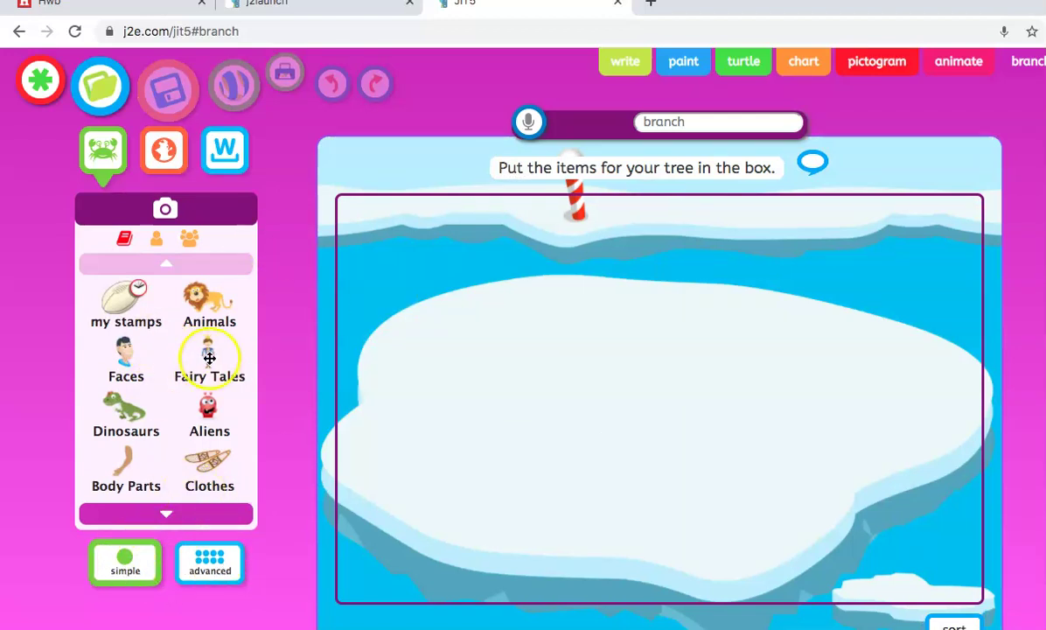
- Drag the lion, aardvark and green bird from the Animals stamps into the items box
left_click(204, 311)
left_click_drag(130, 323, 486, 283)
left_click_drag(229, 304, 627, 236)
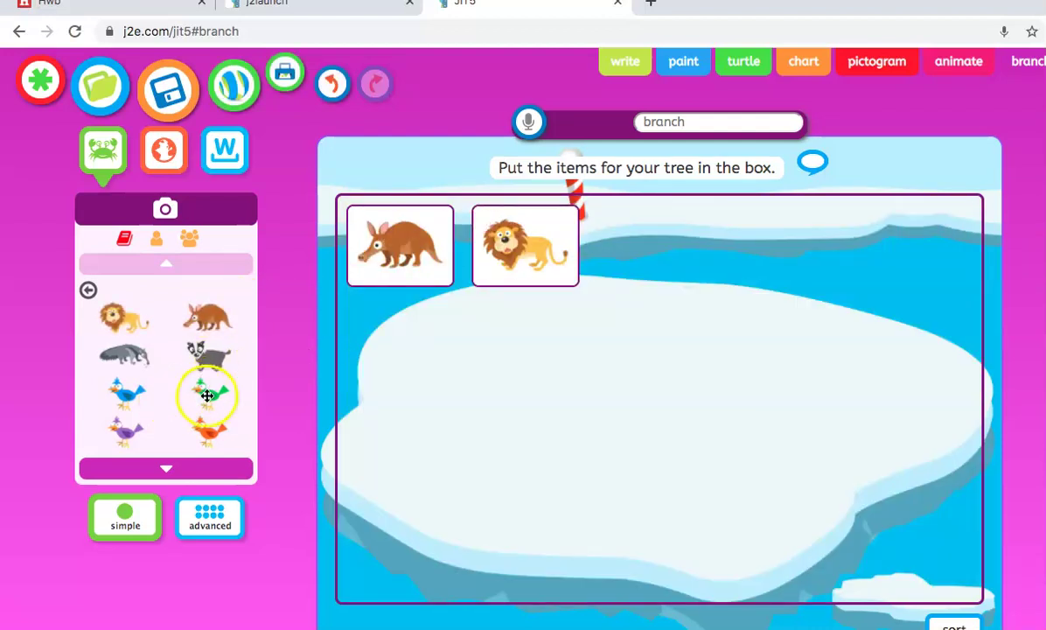
left_click_drag(207, 394, 697, 257)
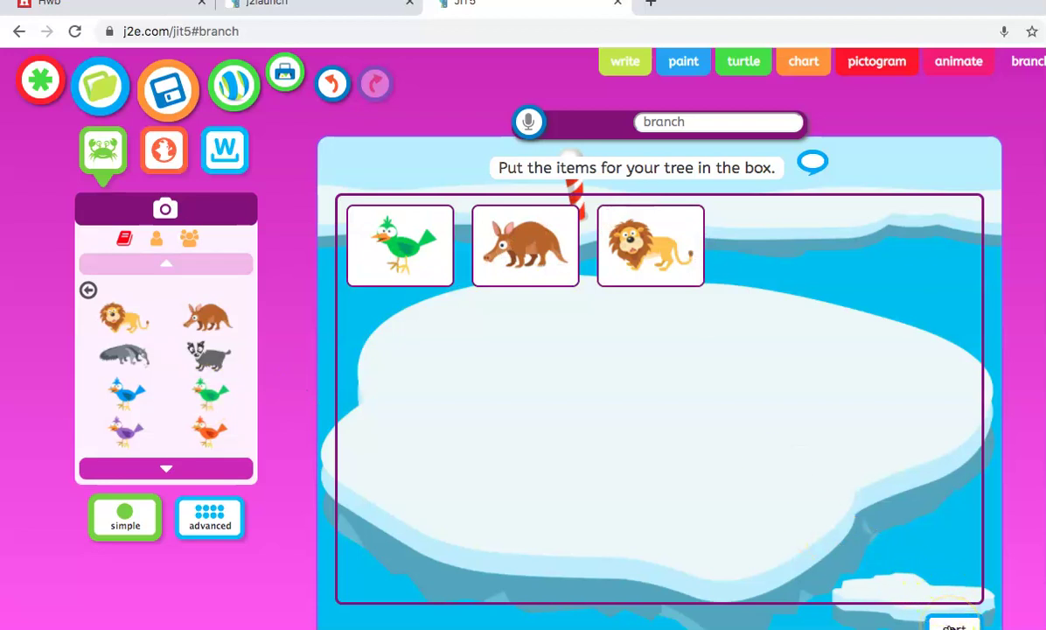
- Ask 'Does it have wings?', sorting the bird to yes and the lion and aardvark to no
left_click(952, 625)
left_click(638, 399)
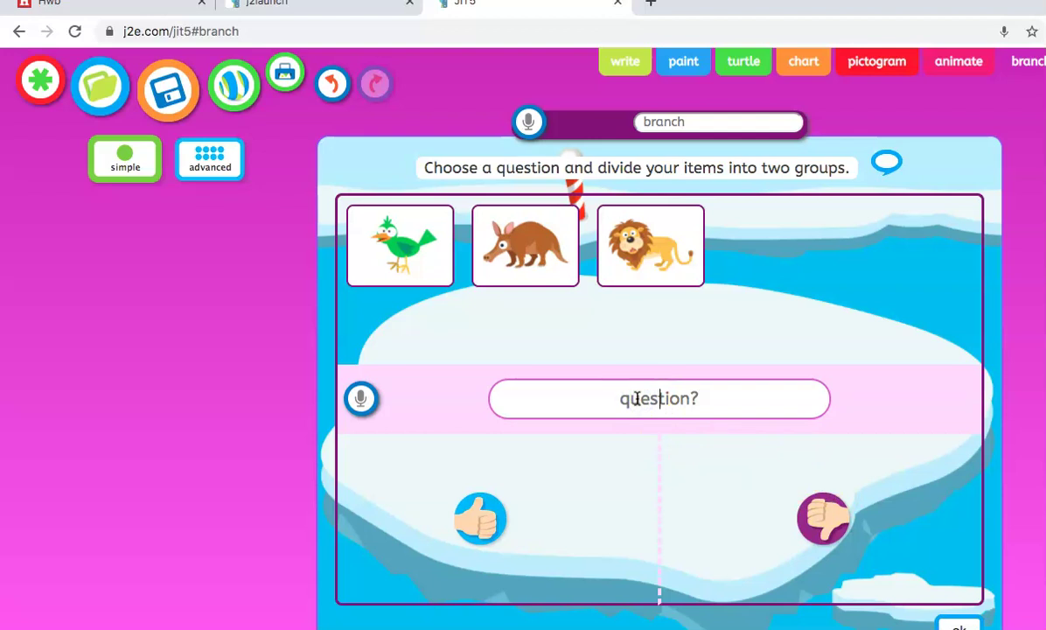
type("Does it have wings?")
left_click_drag(411, 258, 503, 519)
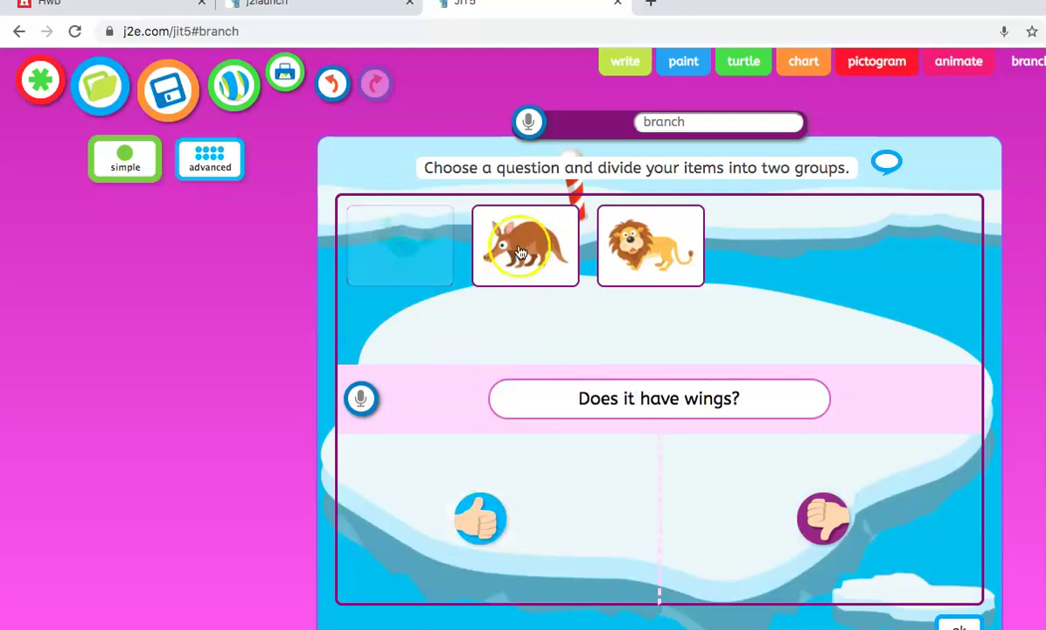
left_click_drag(650, 224, 770, 499)
left_click_drag(451, 259, 906, 480)
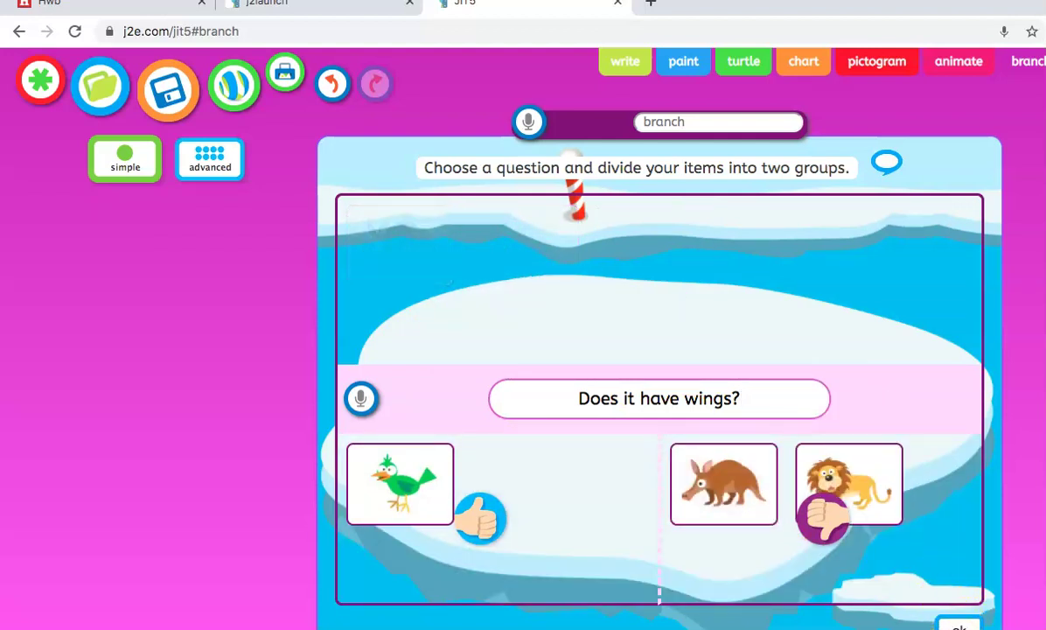
key("Return")
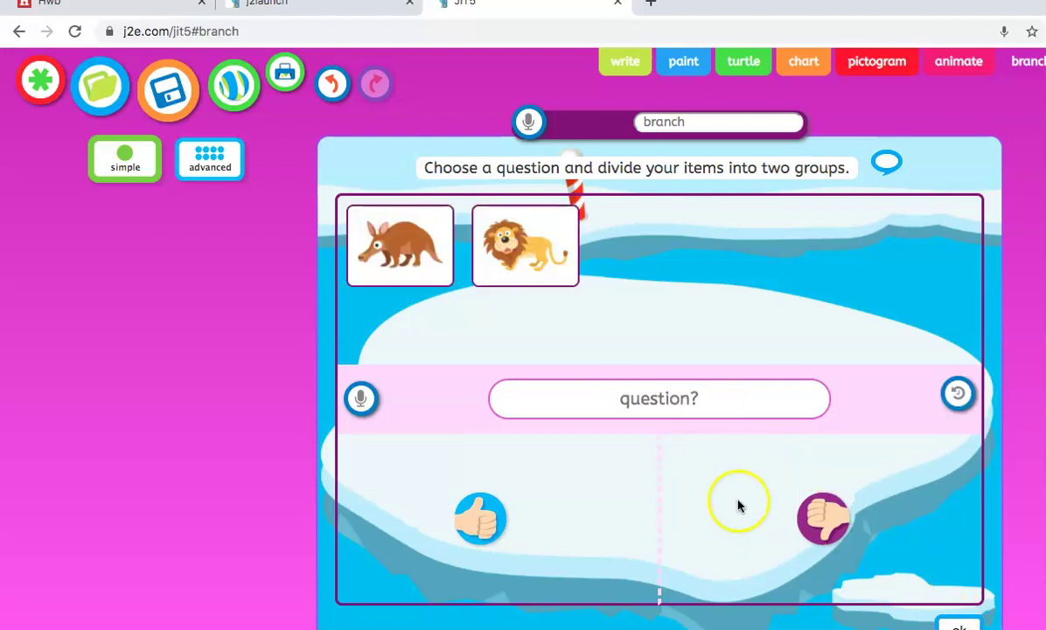
- Add the question 'Does it eat ants?' with the aardvark under yes and the lion under no
left_click(540, 391)
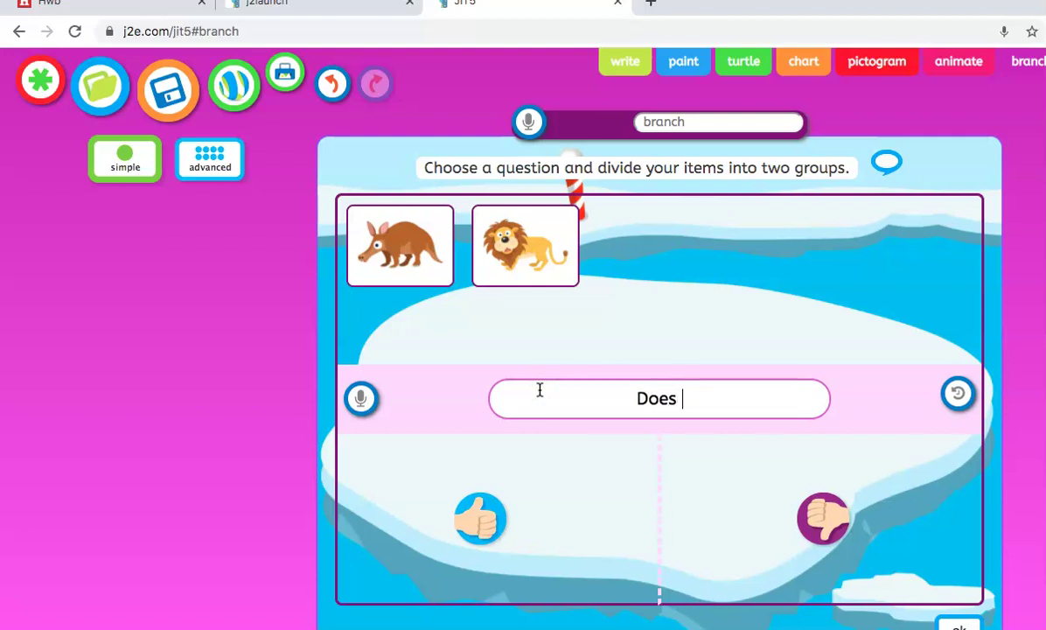
type("Does it eat a")
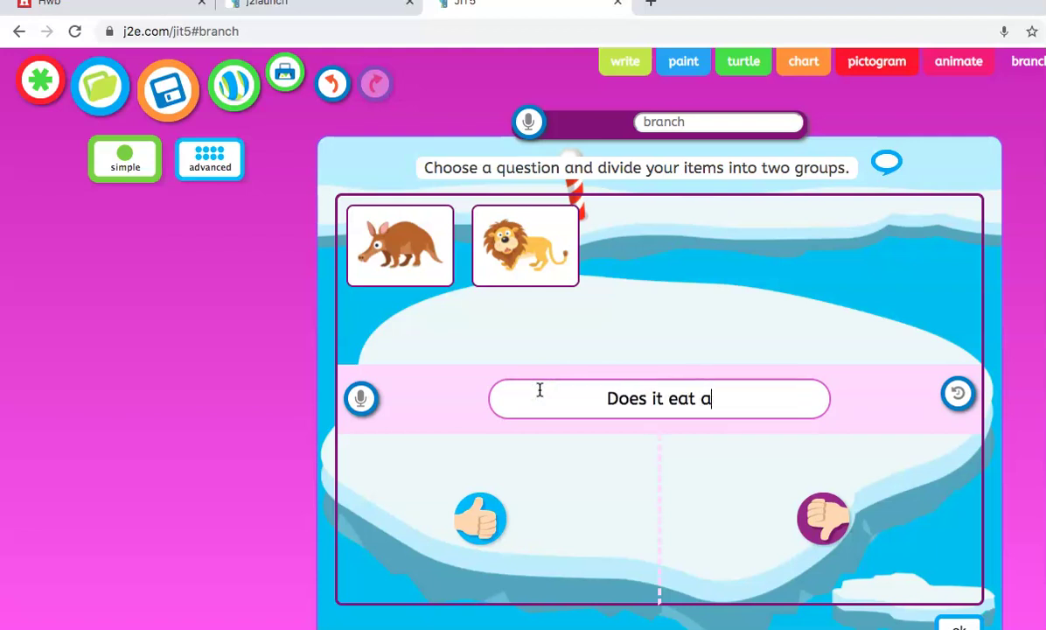
type("nts?")
left_click_drag(435, 241, 491, 466)
left_click_drag(460, 264, 831, 512)
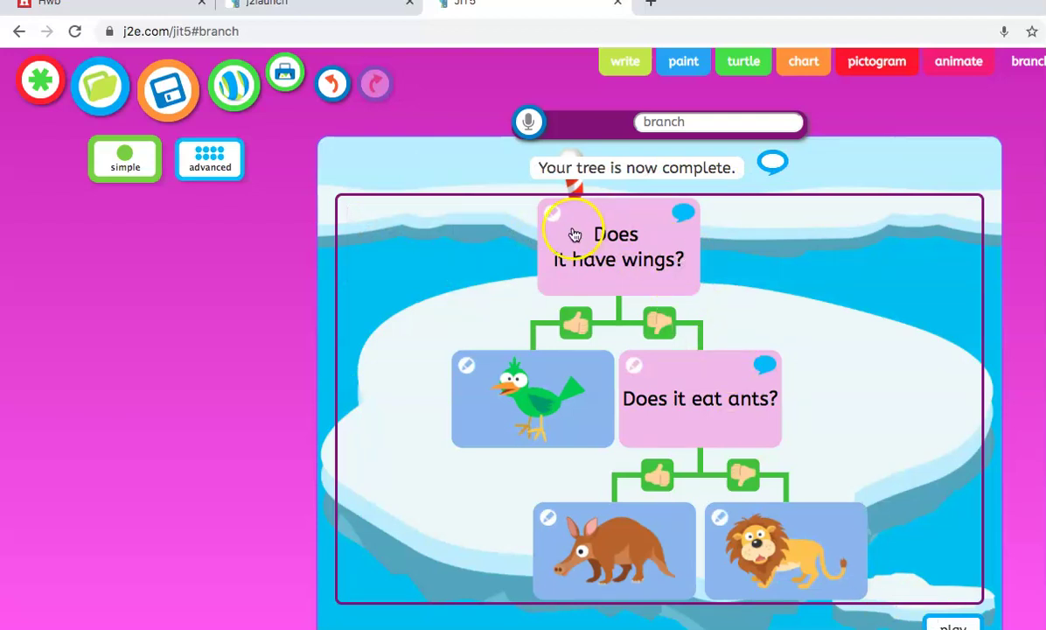
- Hear the first question, play the tree through to the aardvark, then start a new tree
left_click(681, 218)
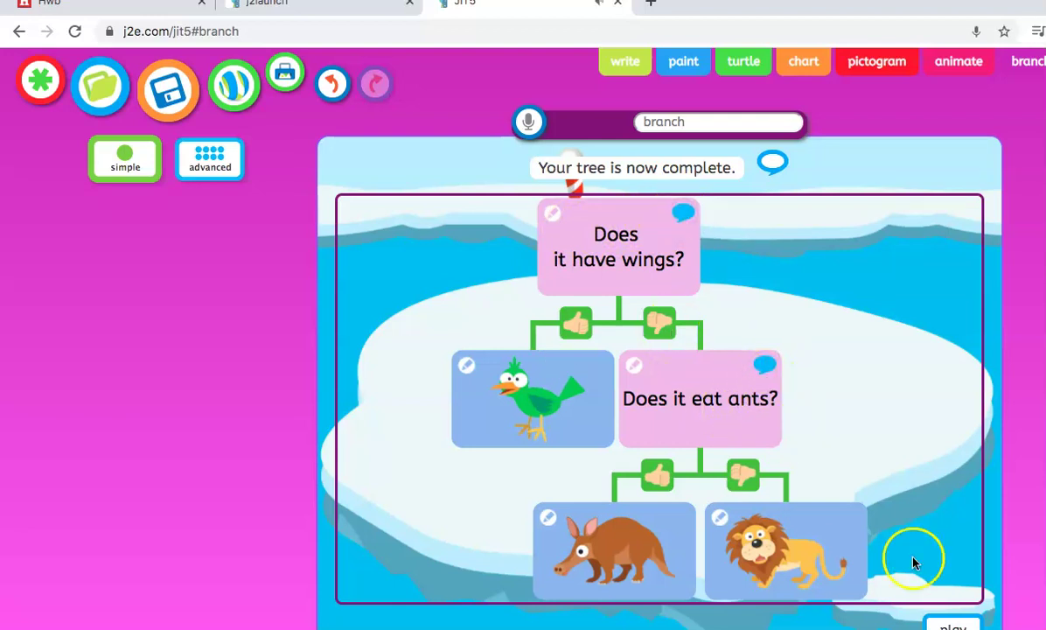
left_click(953, 623)
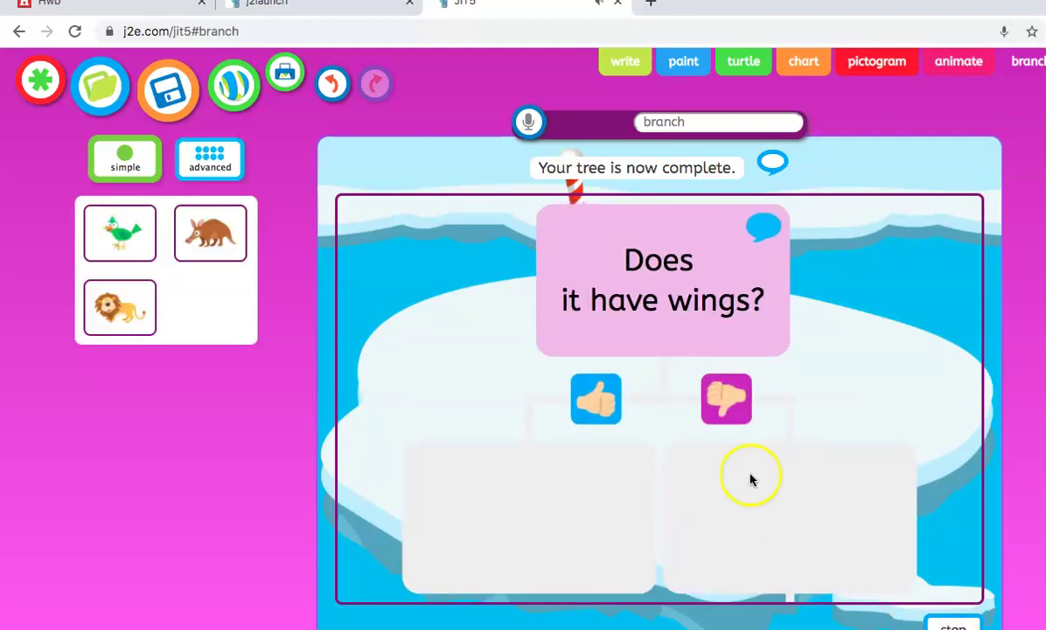
left_click(725, 411)
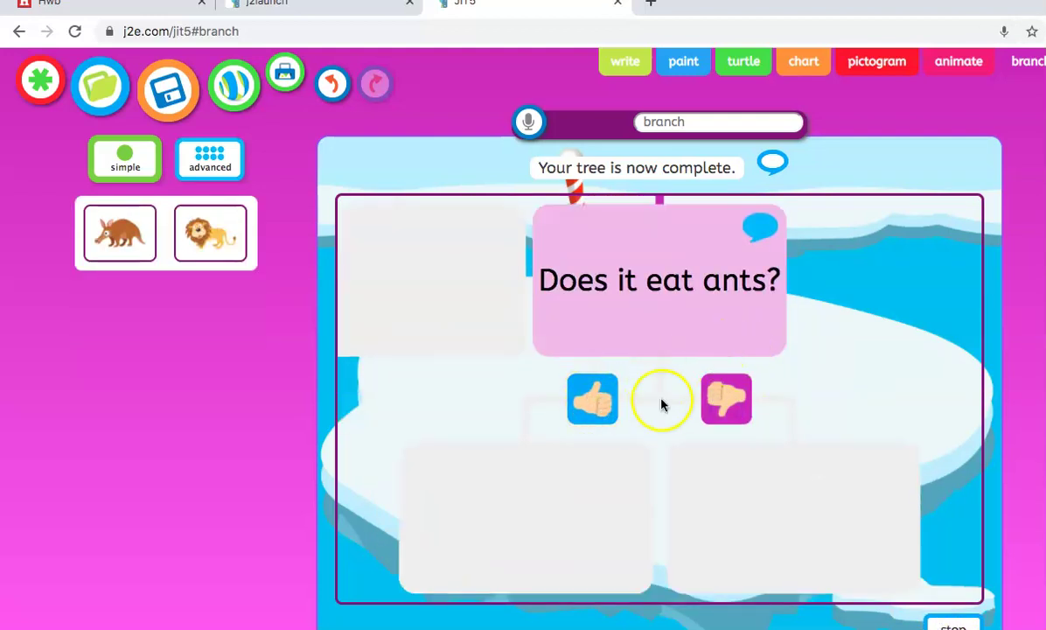
left_click(592, 399)
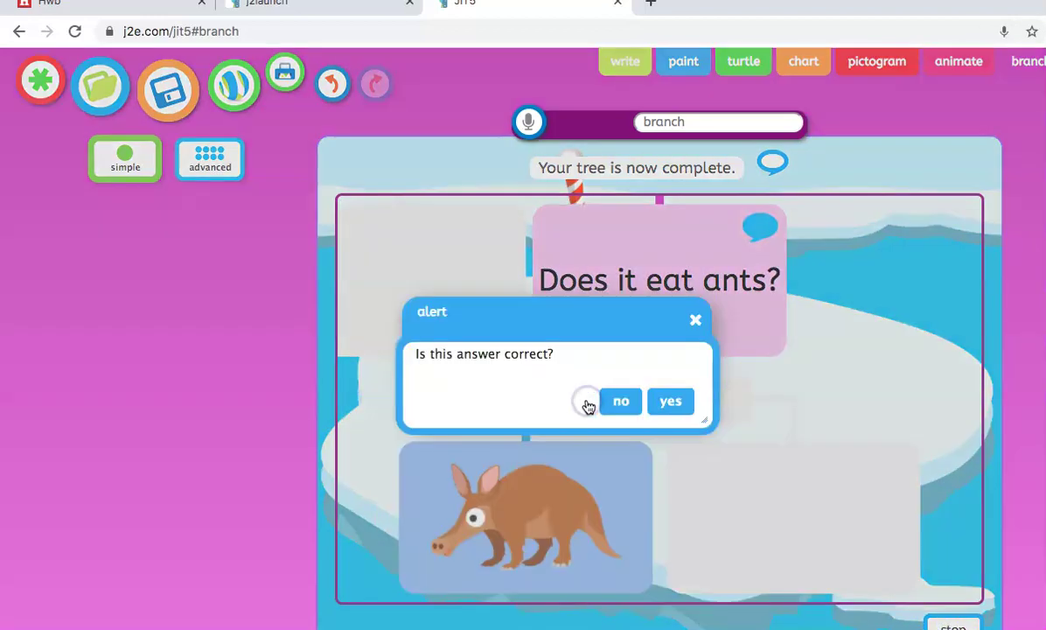
left_click(661, 404)
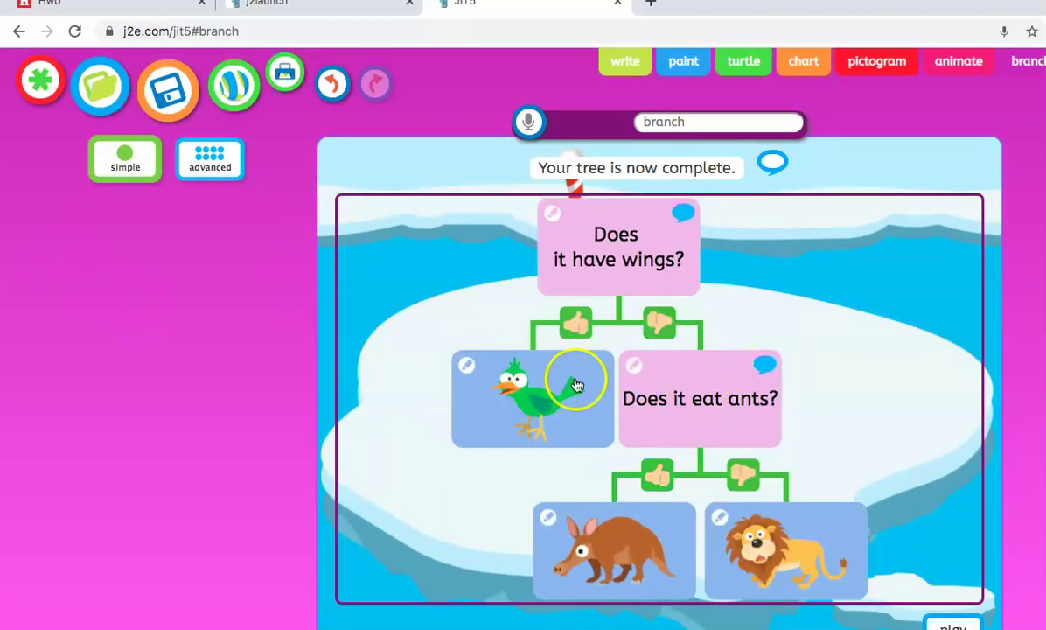
left_click(40, 80)
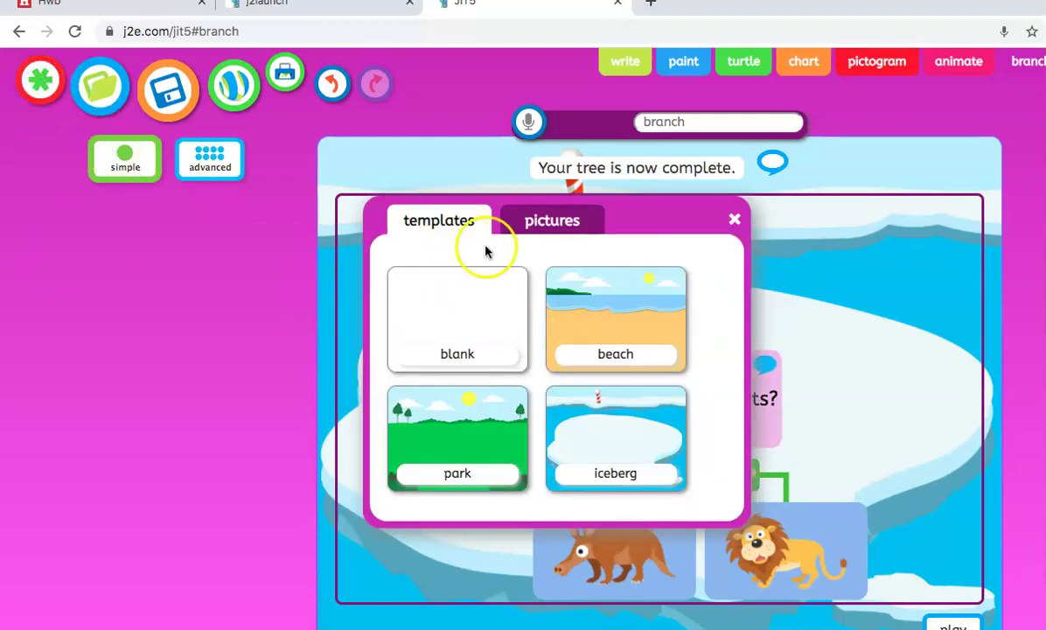
- Start a new advanced tree on the beach background, discarding the current tree
left_click(586, 320)
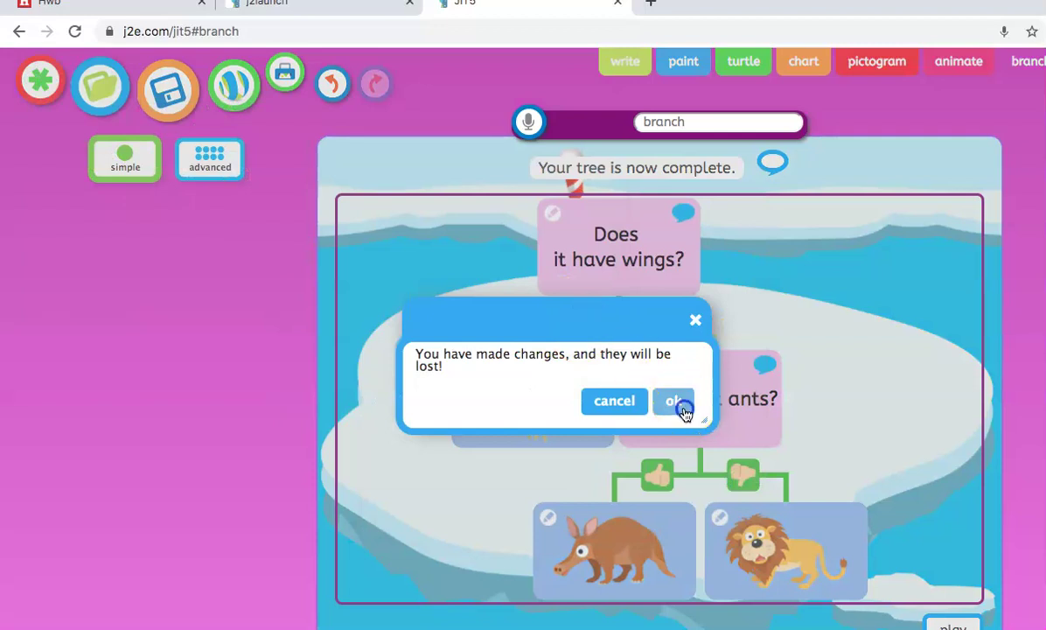
left_click(675, 403)
left_click(210, 516)
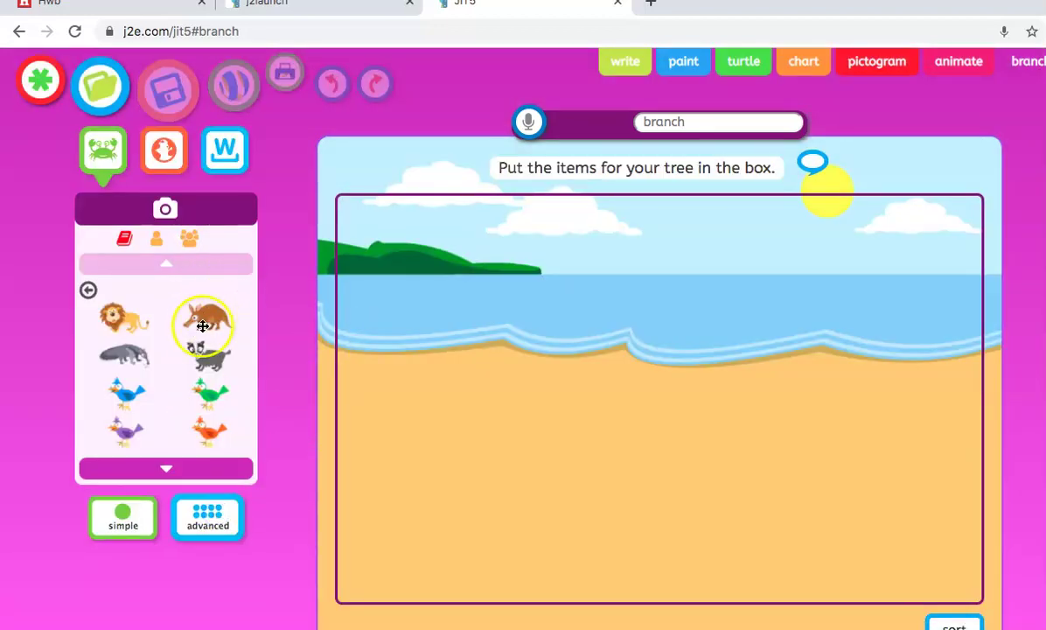
- Add the aardvark, lion and blue bird to the item box and begin the blue bird's description
left_click_drag(198, 324, 415, 293)
left_click_drag(105, 328, 666, 280)
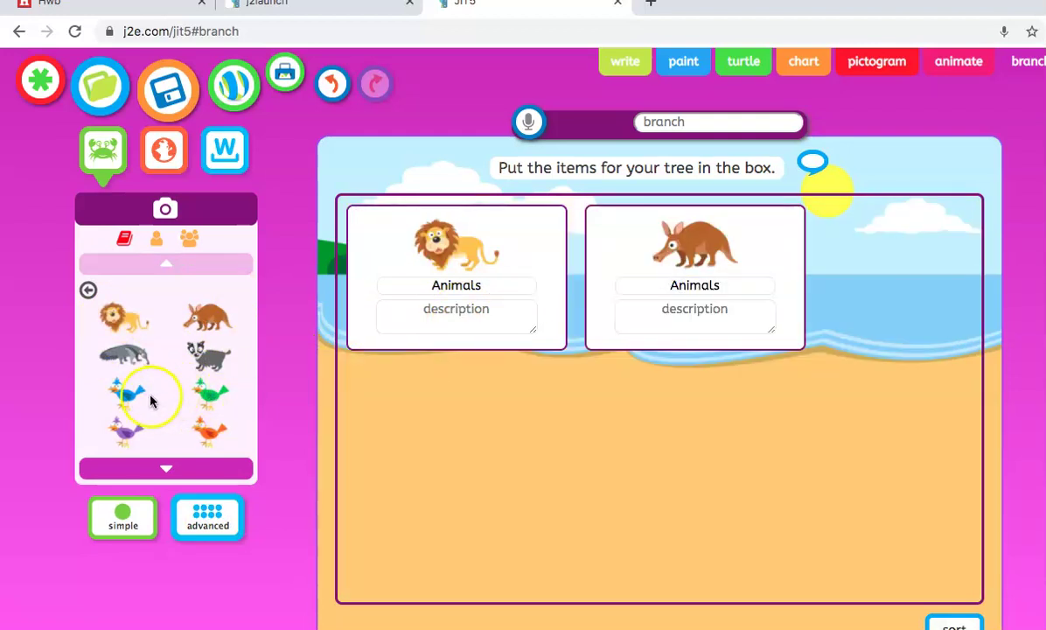
left_click_drag(140, 397, 521, 306)
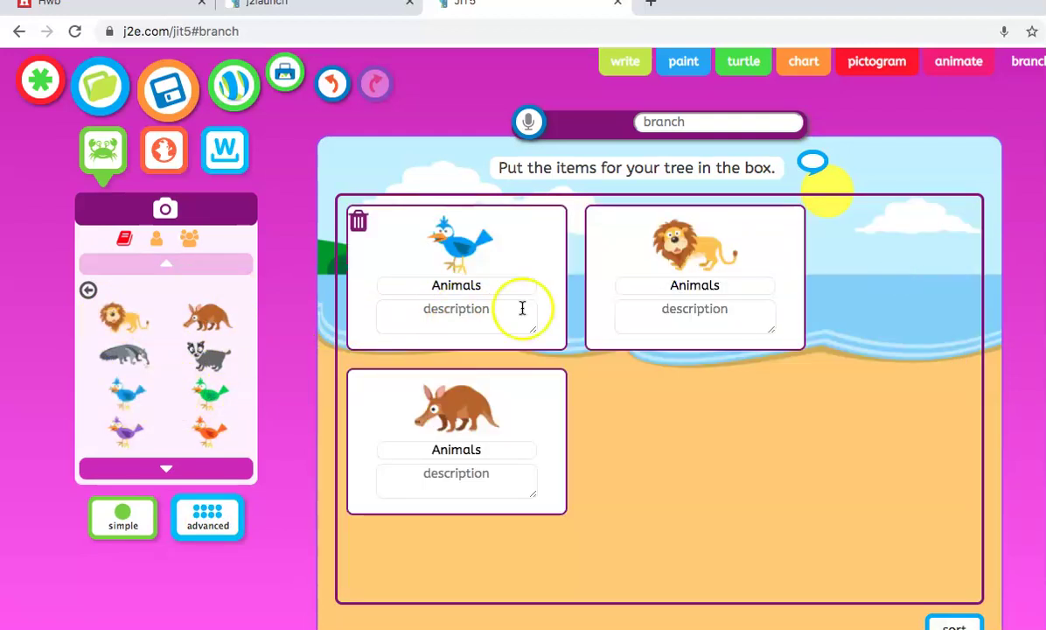
left_click(459, 287)
left_click(441, 325)
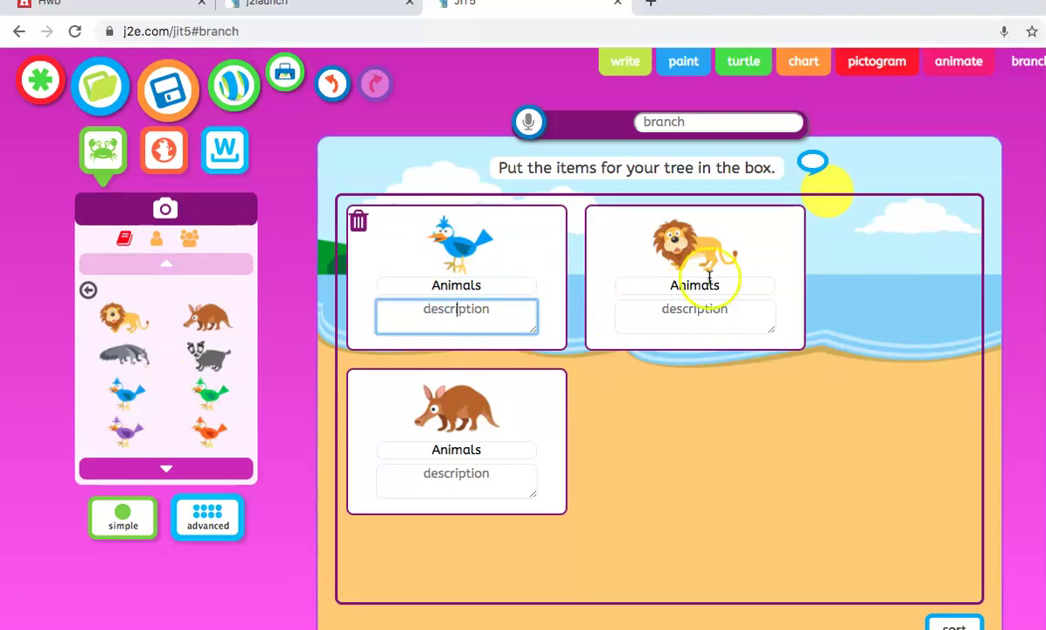
- Advance the beach tree to the question step for splitting the animals
left_click(961, 625)
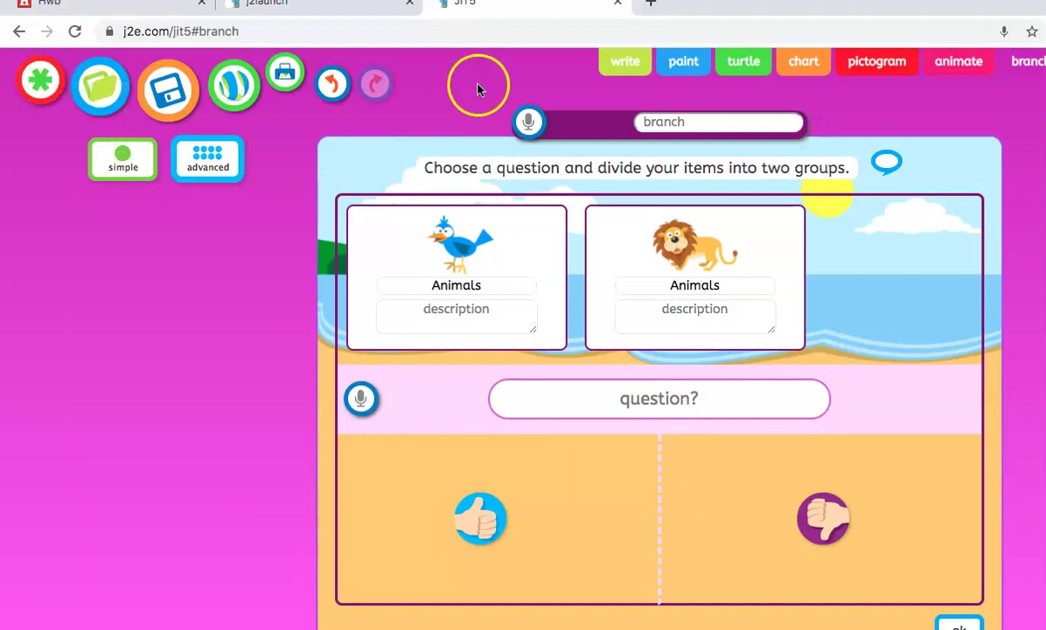
mouse_move(46, 15)
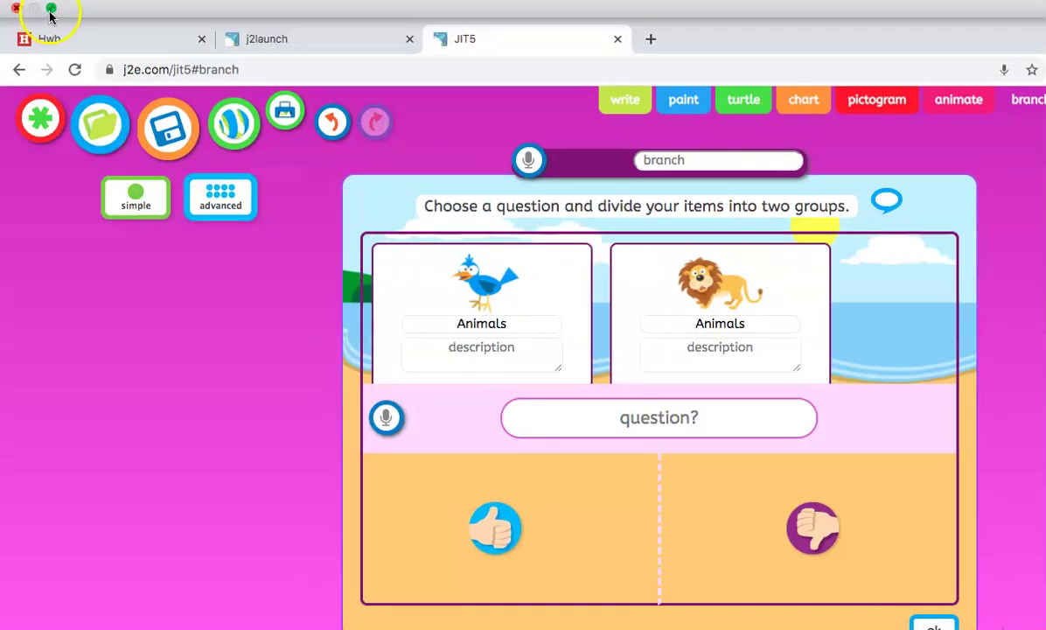